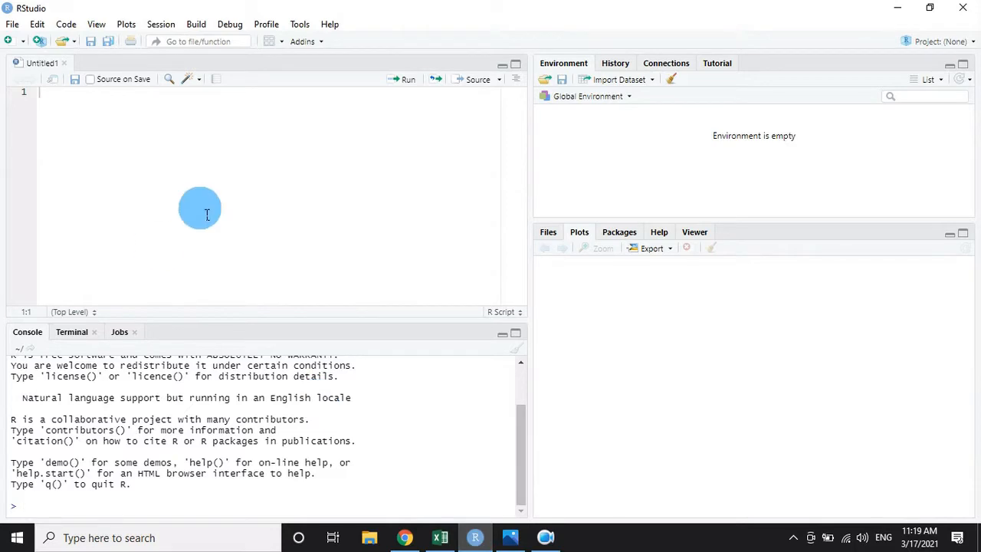
# Import the Excel workbook bio7.xlsx from the Desktop as the dataset bio7, keeping the default import options.
pyautogui.click(623, 83)
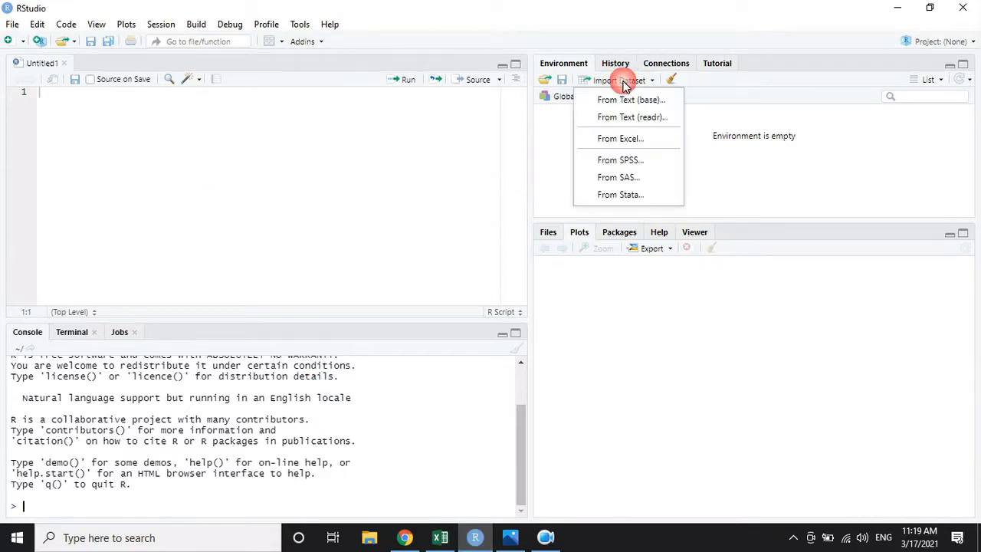
pyautogui.click(622, 137)
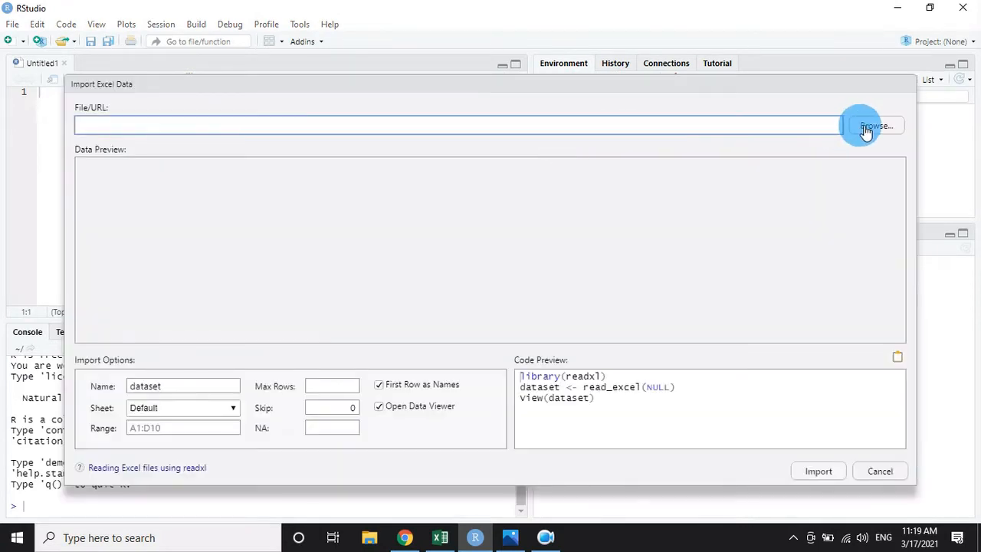
pyautogui.click(860, 125)
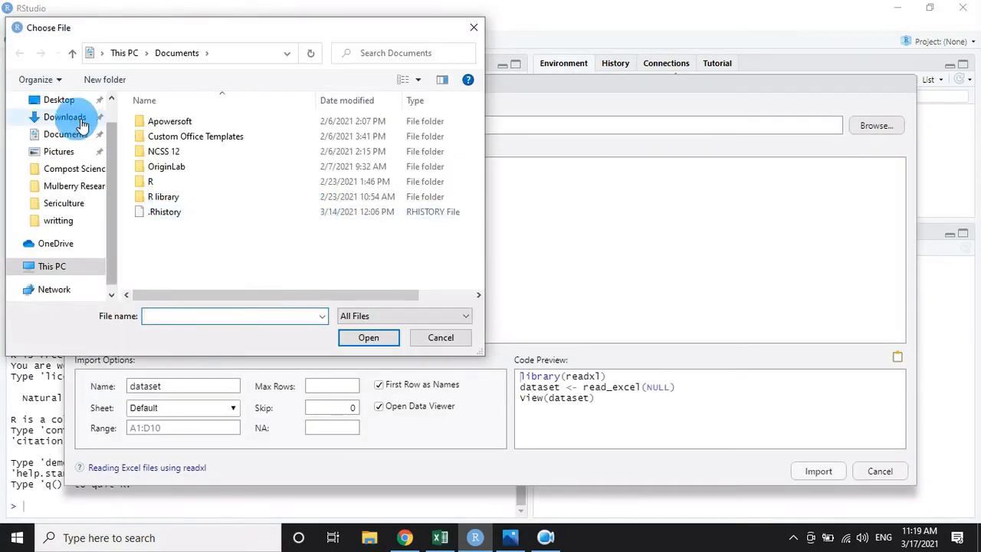
pyautogui.click(61, 100)
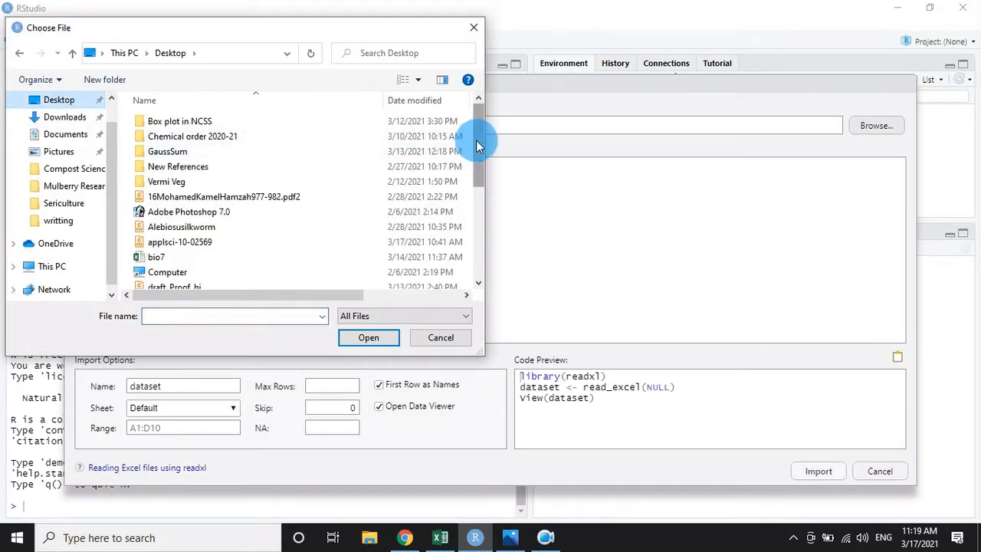
pyautogui.moveTo(477, 142); pyautogui.dragTo(476, 177)
pyautogui.click(141, 186)
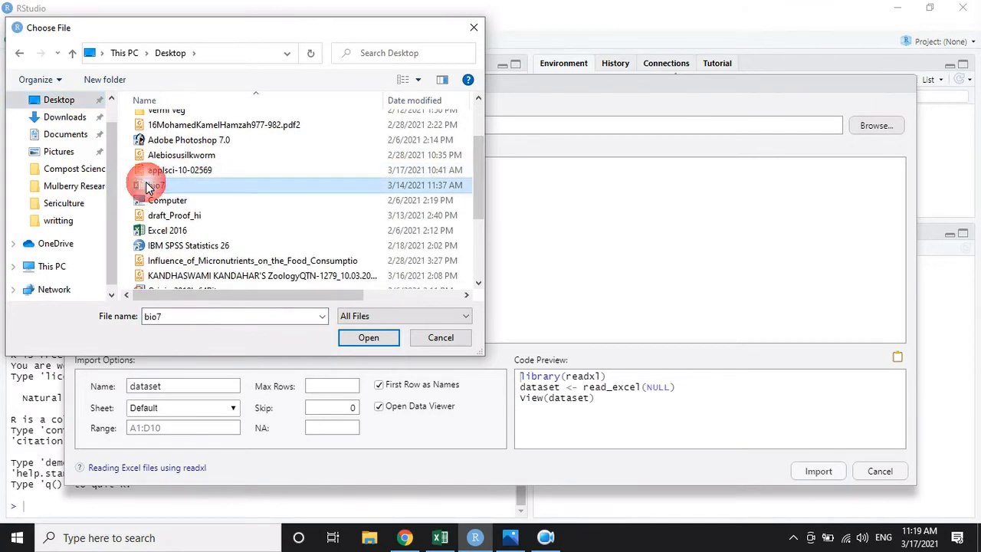
pyautogui.click(368, 336)
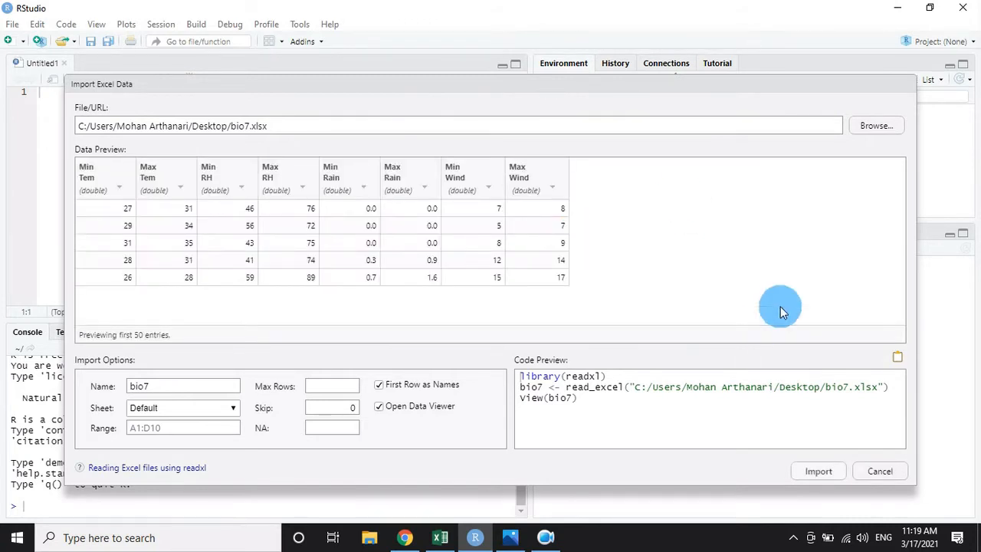
pyautogui.click(818, 472)
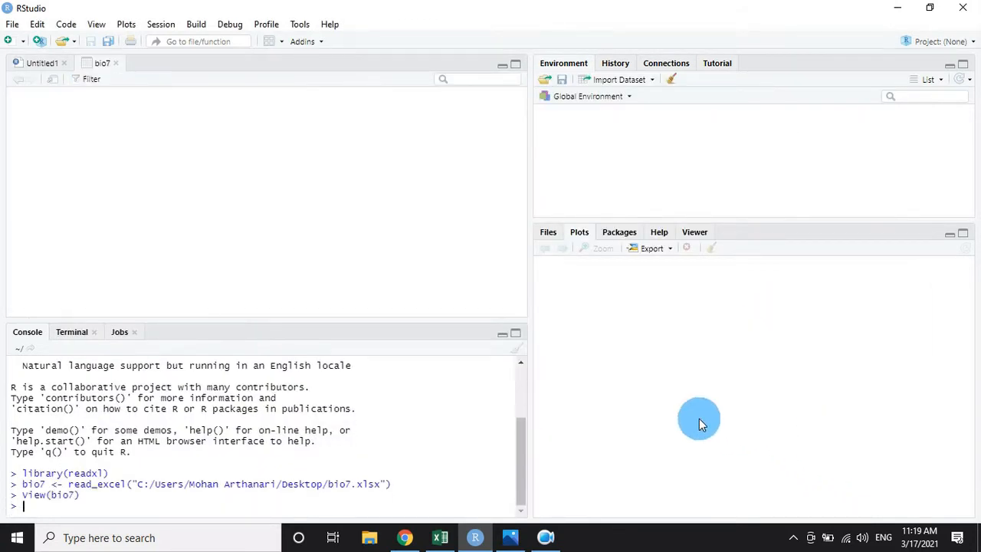
# Attach the imported dataset to the R search path by running attach(bio7) in the console.
pyautogui.click(293, 244)
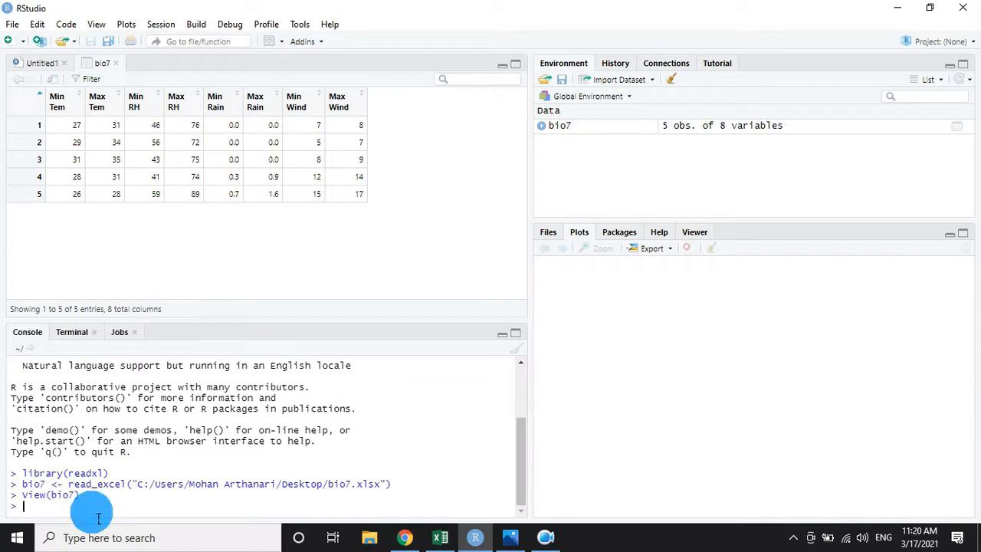
pyautogui.write('a')
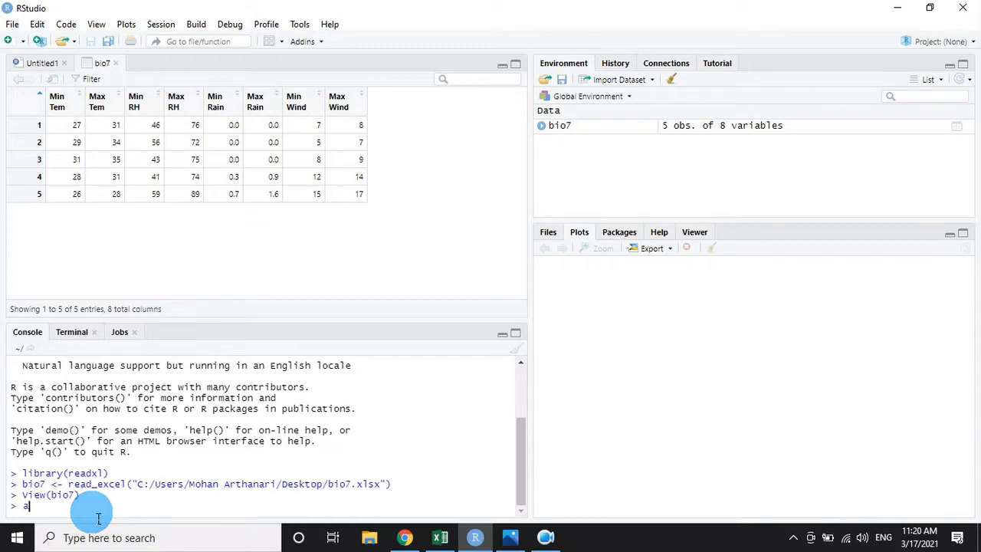
pyautogui.write('tt')
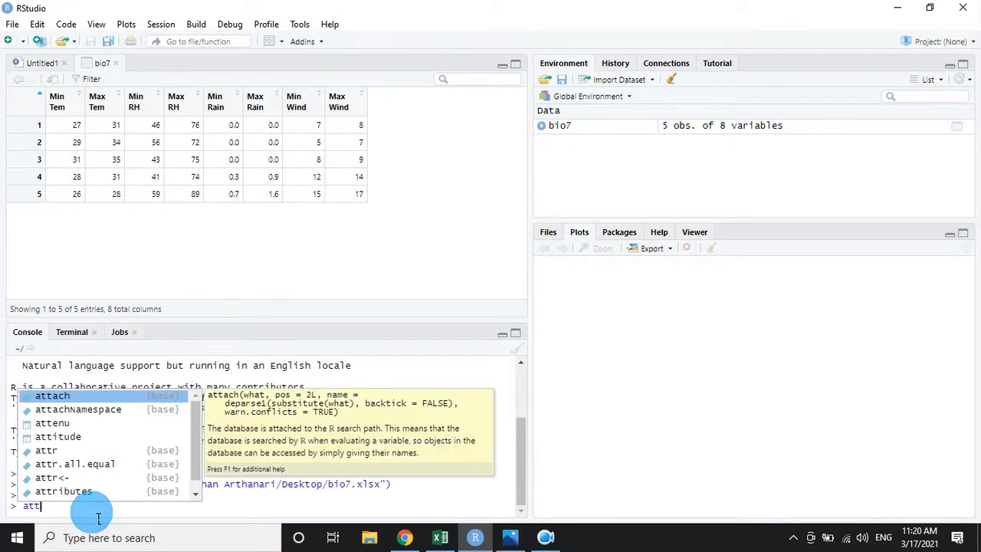
pyautogui.press('Return')
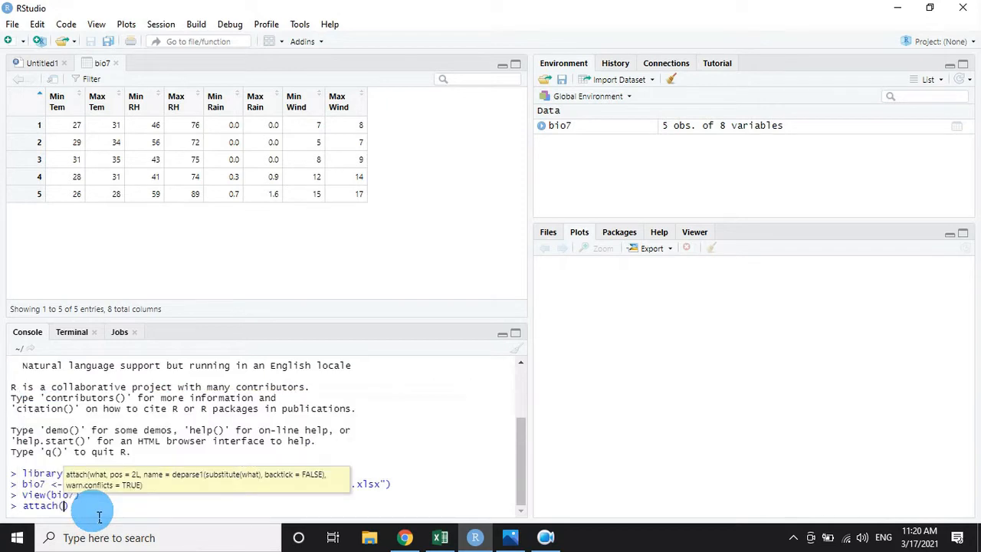
pyautogui.write('bio7')
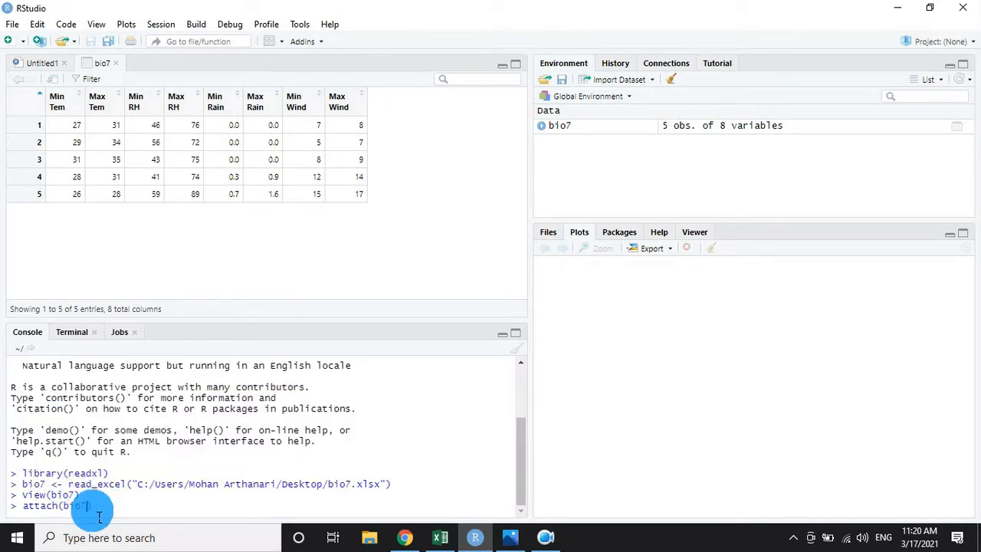
pyautogui.press('Return')
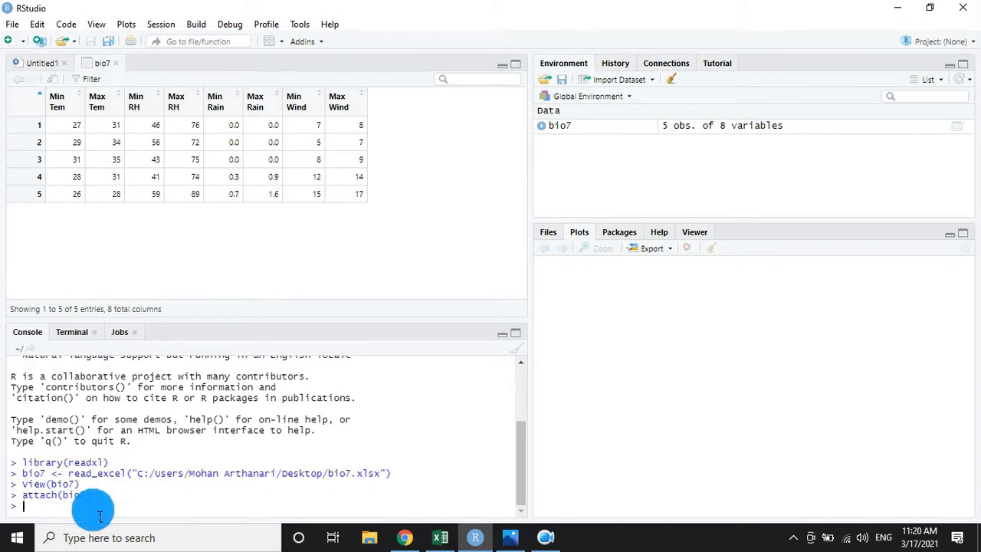
# Show the dataset in the data viewer by running View(bio7) in the console.
pyautogui.write('view')
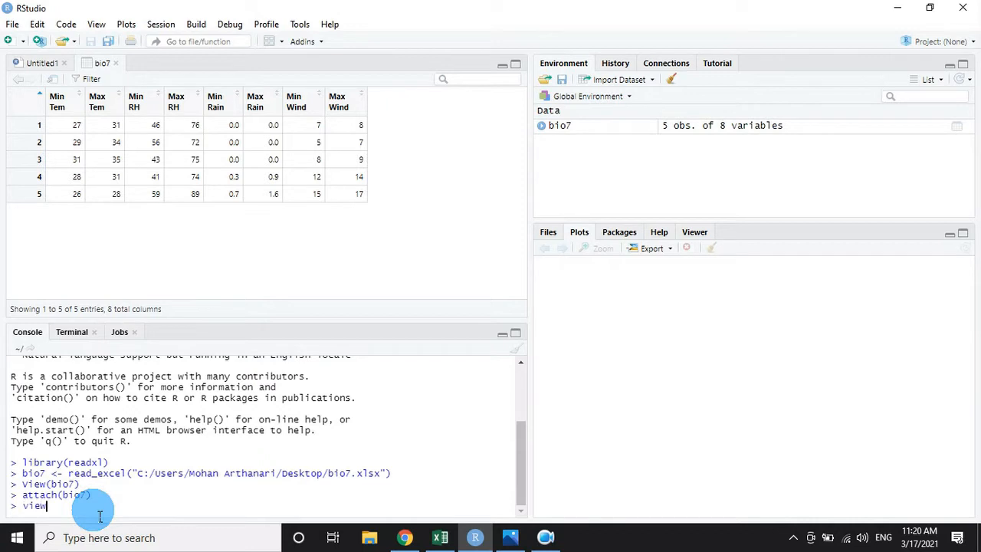
pyautogui.write('(')
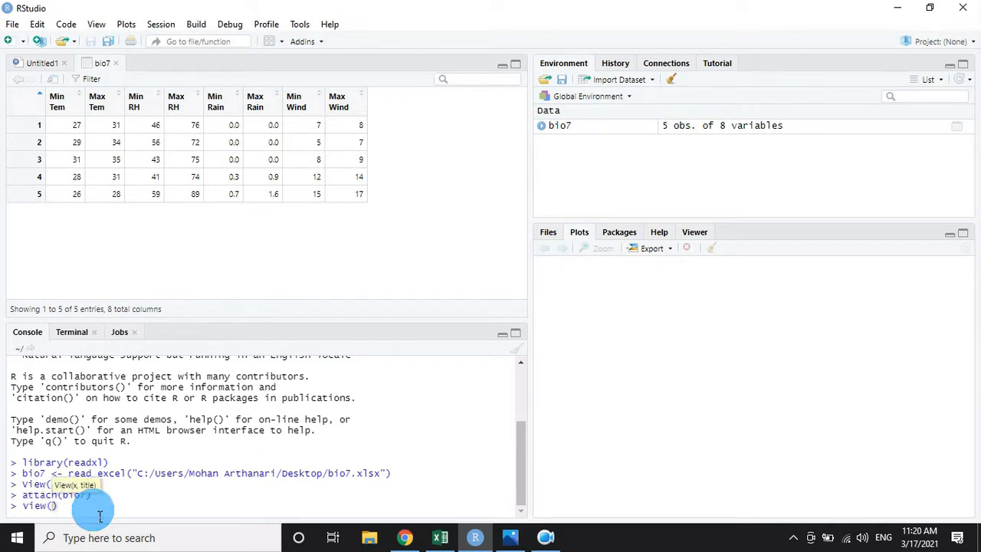
pyautogui.write('bio7')
pyautogui.press('Return')
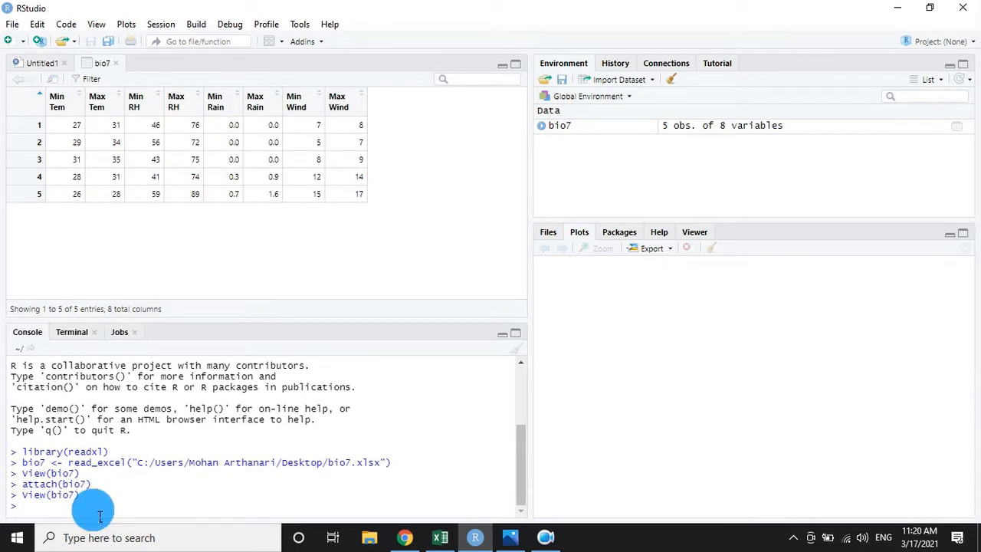
# Produce summary statistics for every variable of the dataset by running summary(bio7).
pyautogui.write('summ')
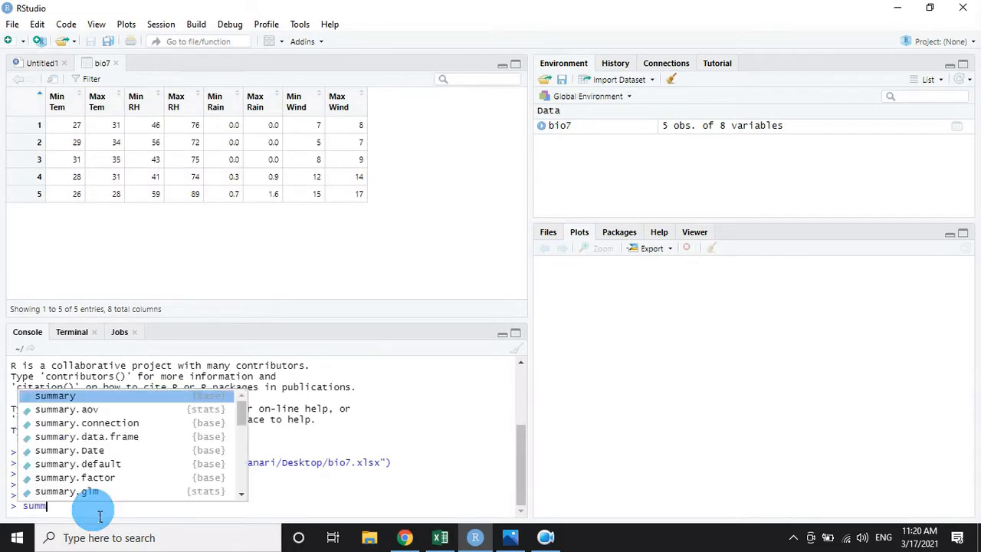
pyautogui.press('Return')
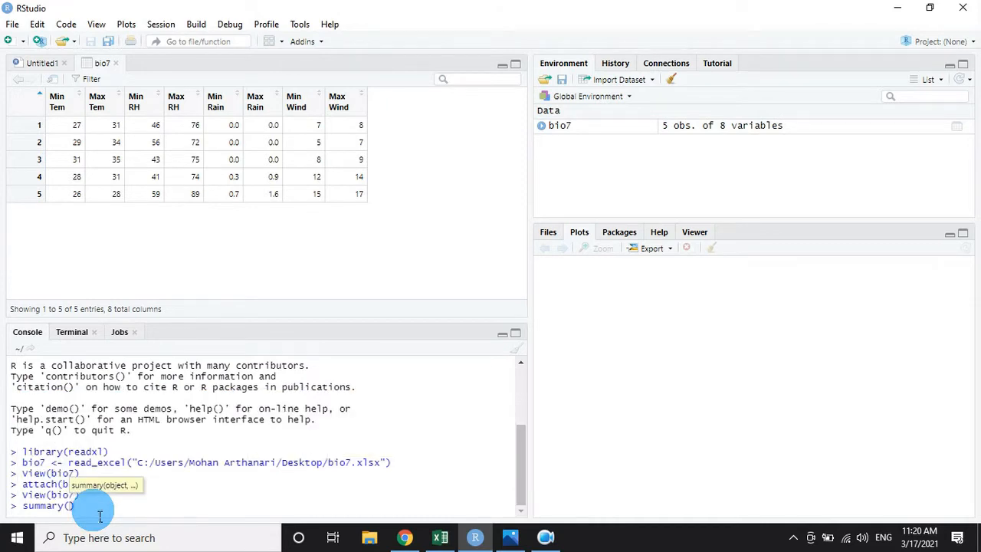
pyautogui.write('bio7')
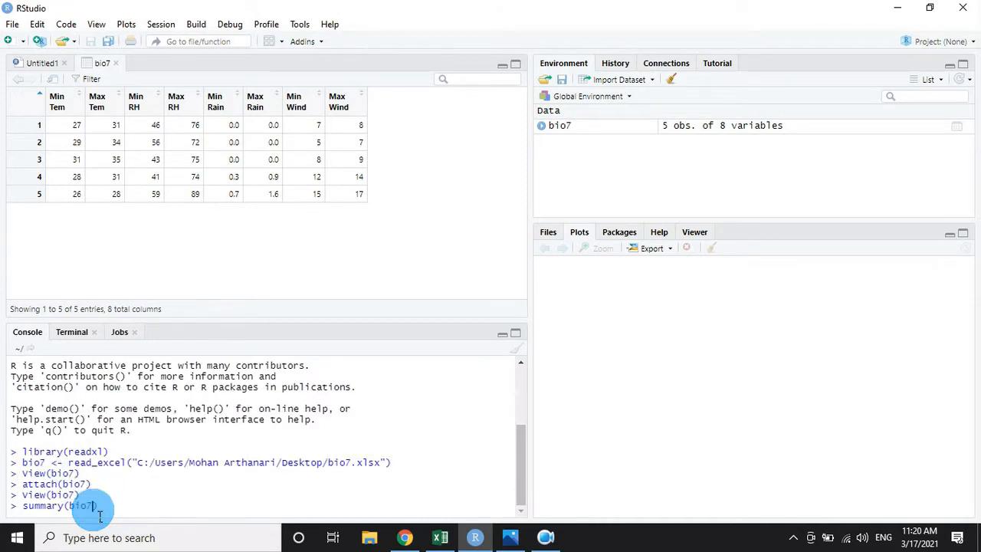
pyautogui.press('Return')
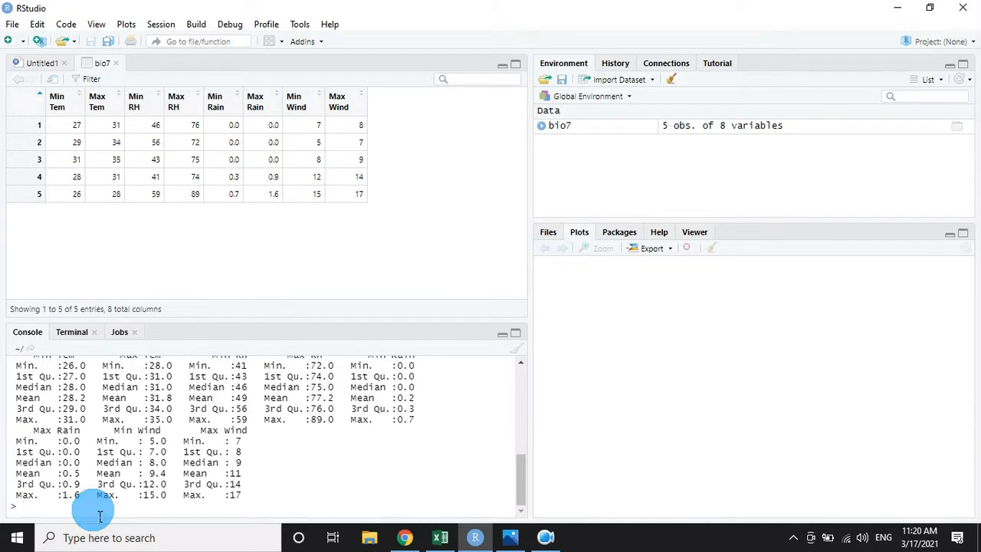
# Compute the correlation matrix of all the dataset's variables by running cor(bio7).
pyautogui.write('cor')
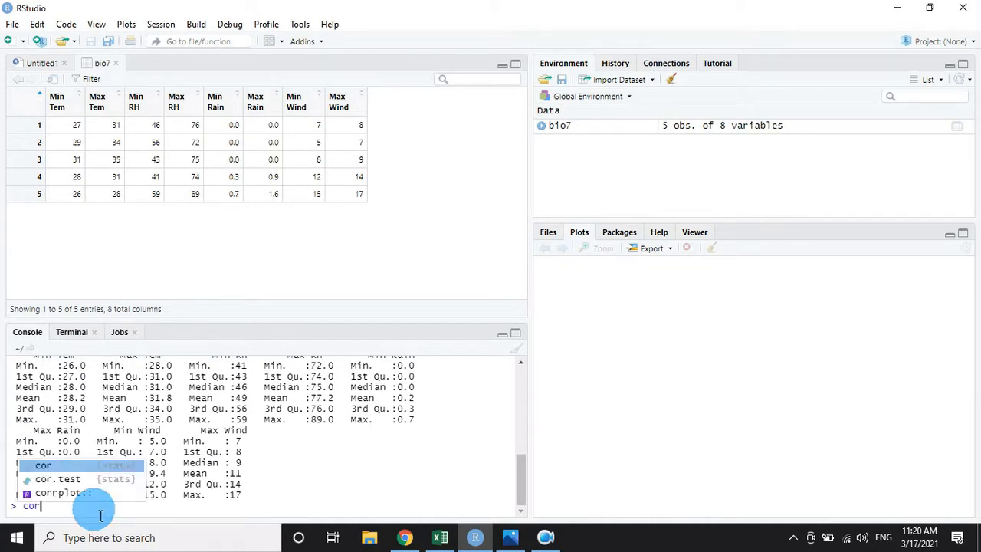
pyautogui.write('(b')
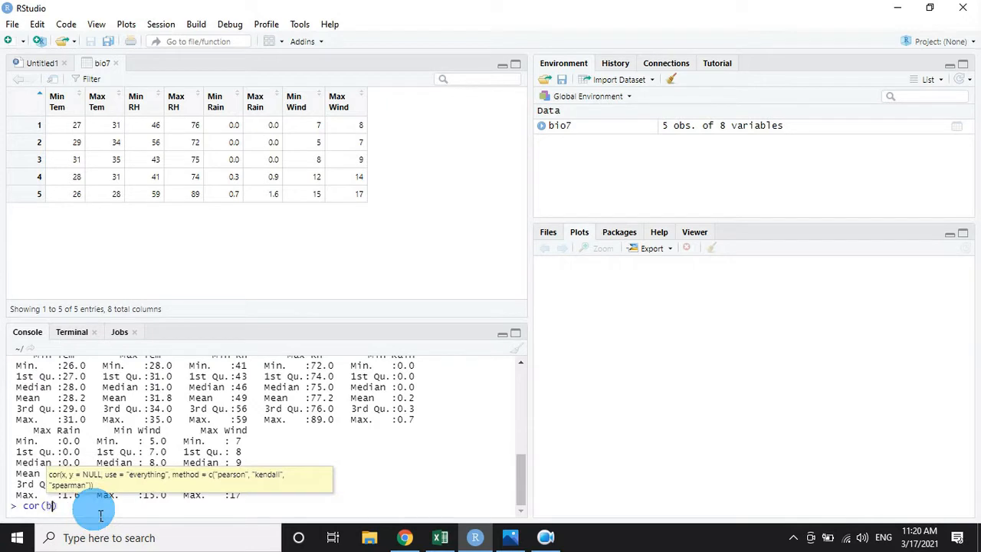
pyautogui.write('io7')
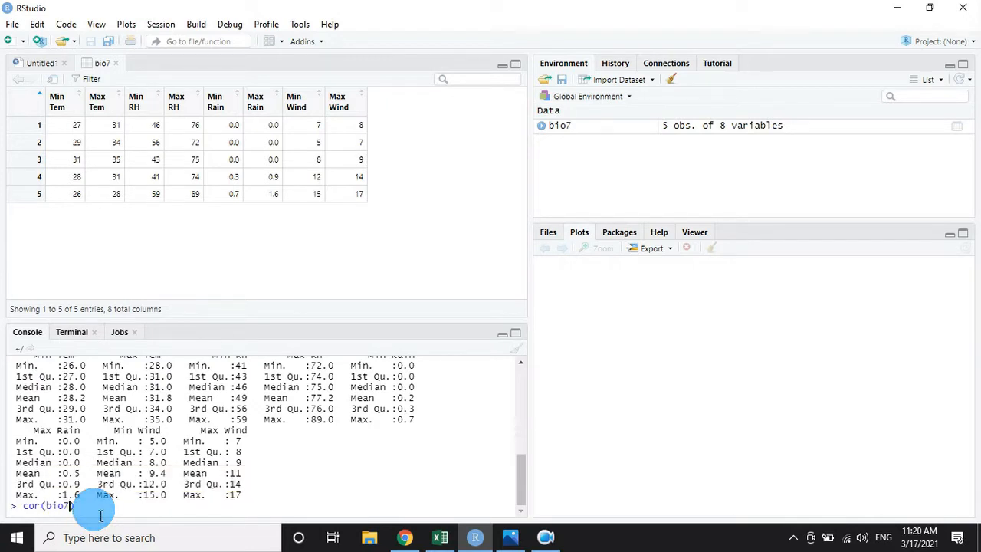
pyautogui.press('Return')
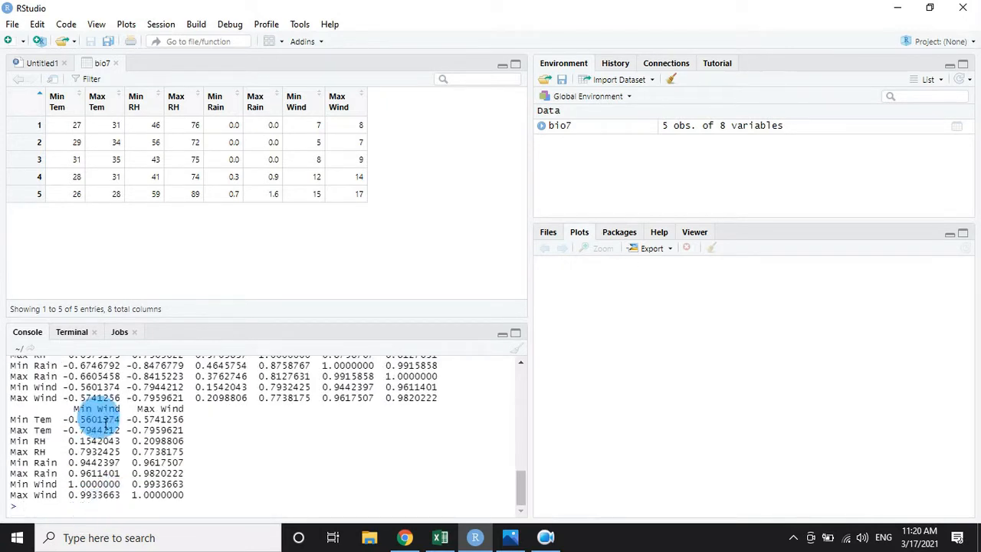
# Enlarge the console pane and examine the complete correlation matrix output.
pyautogui.scroll(1, 96, 451)
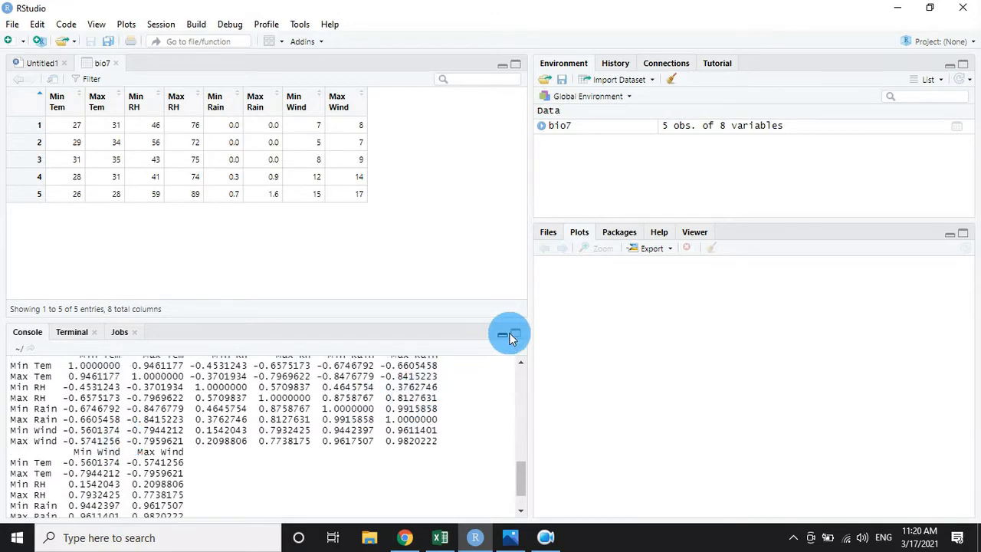
pyautogui.click(515, 332)
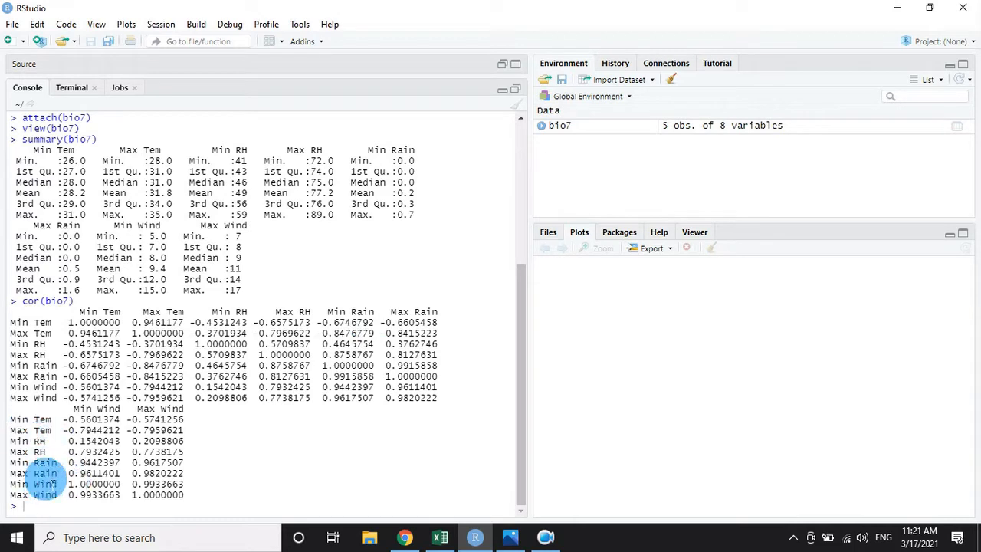
pyautogui.moveTo(167, 495); pyautogui.dragTo(328, 403)
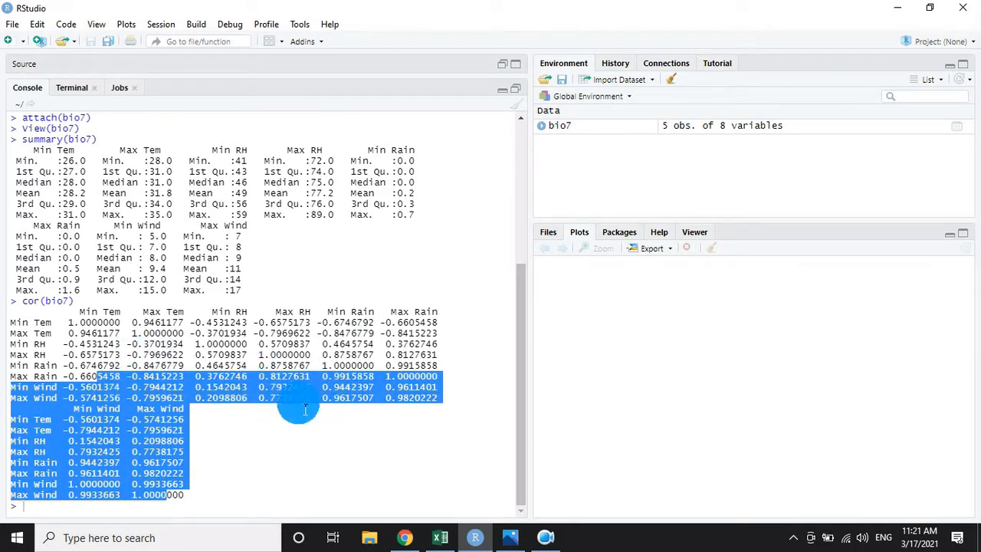
pyautogui.click(242, 481)
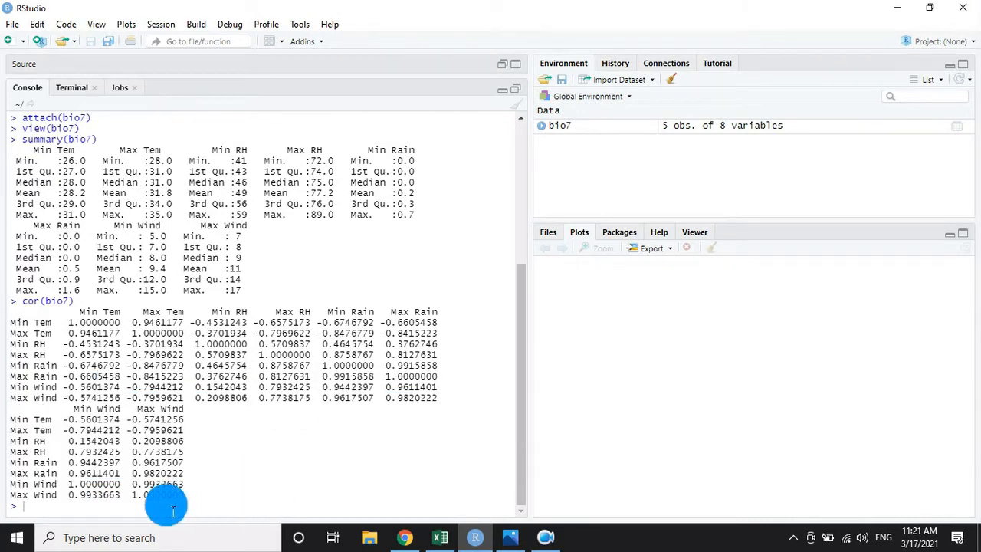
# Load the correlation plotting package by running library(corrplot) in the console.
pyautogui.write('co')
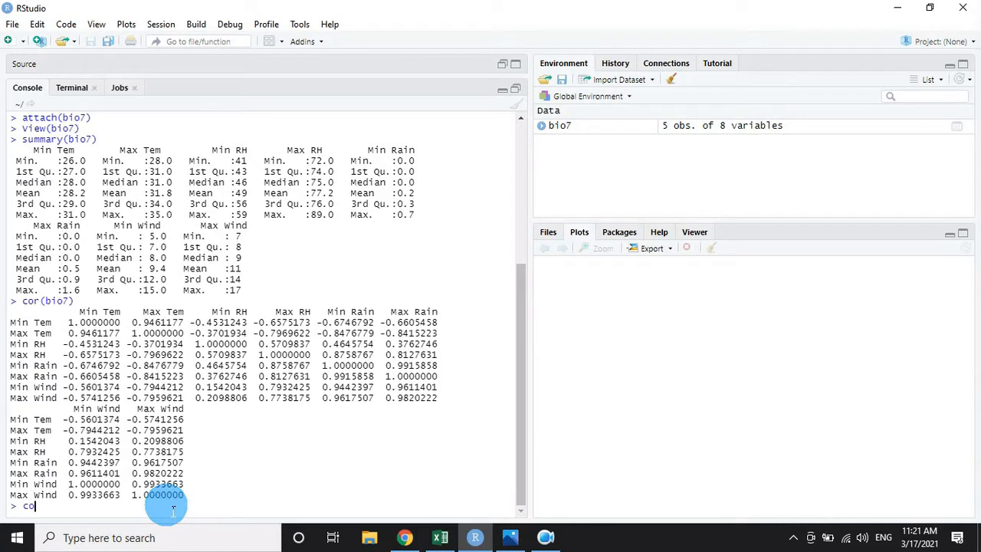
pyautogui.press('BackSpace')
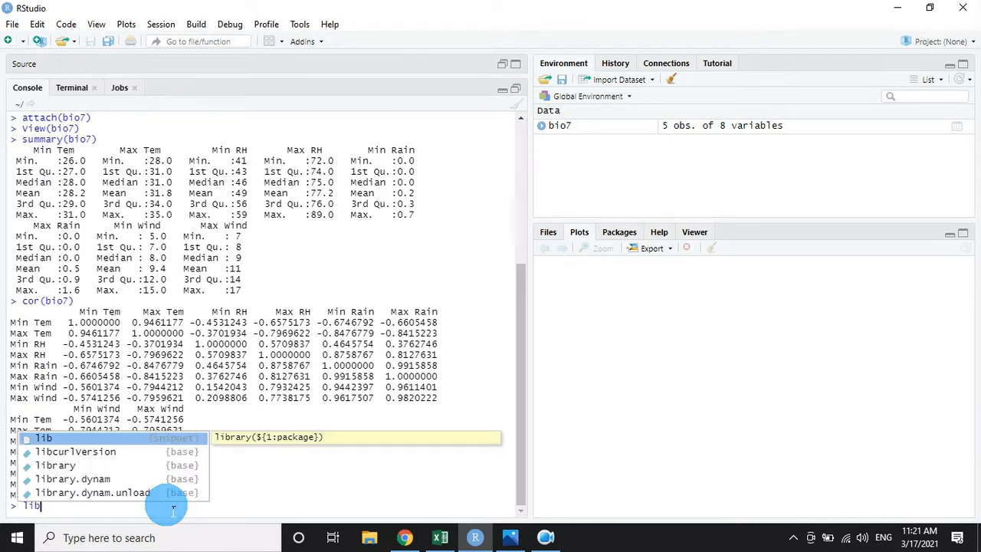
pyautogui.press('Down')
pyautogui.press('Down')
pyautogui.write('lib')
pyautogui.press('Return')
pyautogui.write('cor')
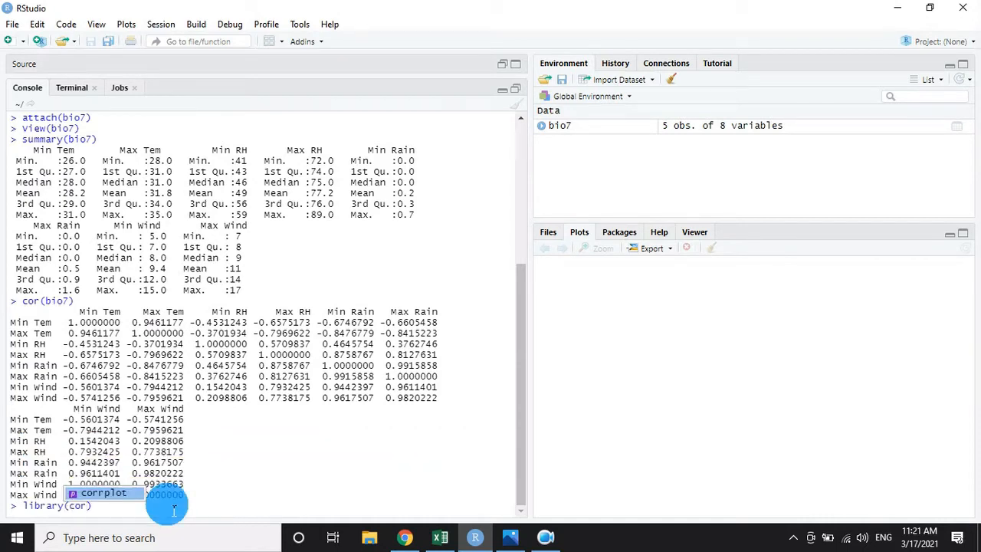
pyautogui.press('Return')
pyautogui.write(')')
pyautogui.press('Return')
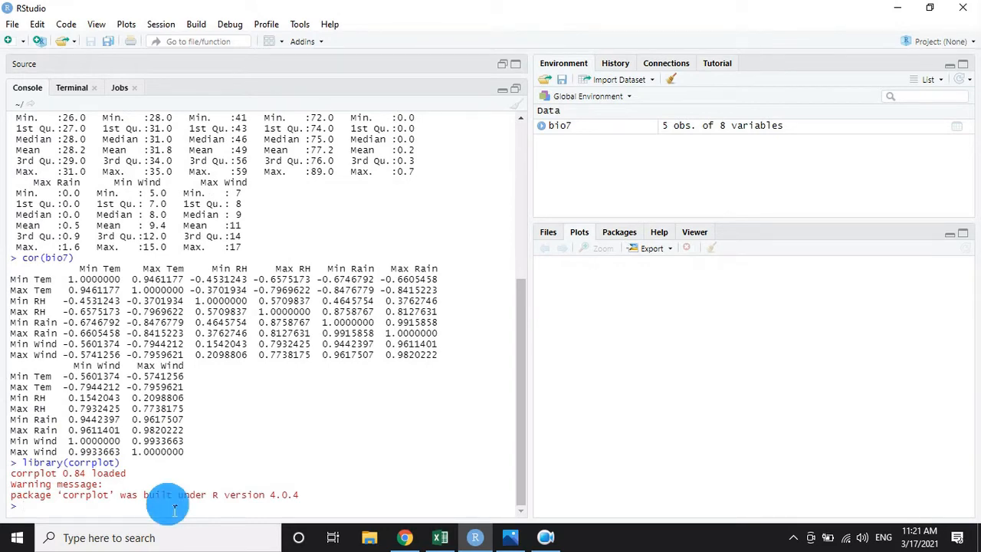
pyautogui.write('corr')
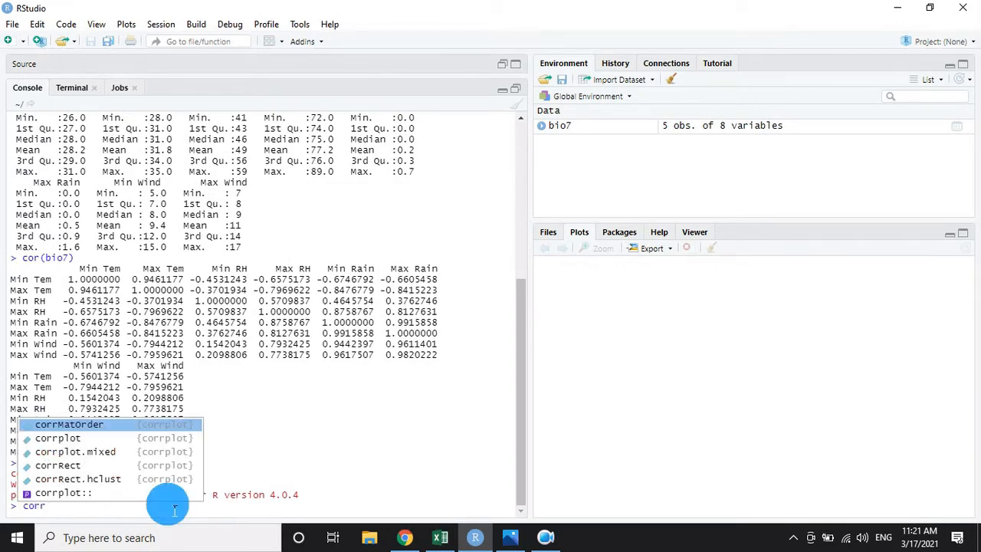
pyautogui.press('Down')
pyautogui.press('Return')
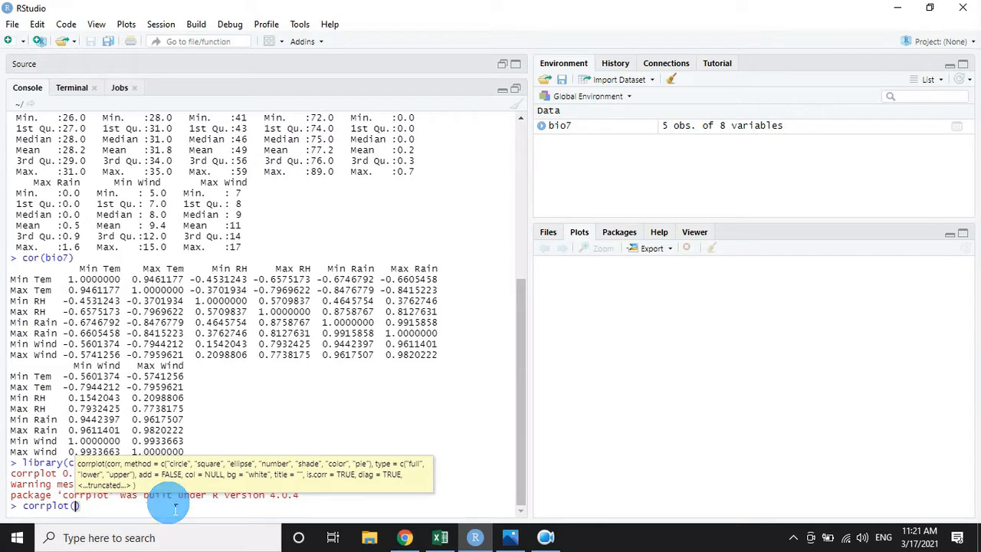
pyautogui.write('b')
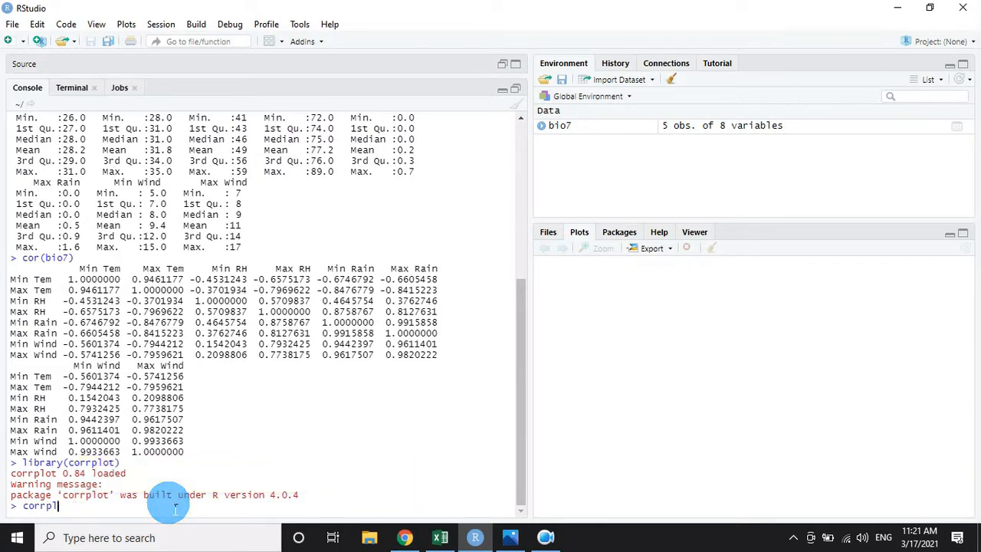
pyautogui.press('BackSpace')
pyautogui.press('BackSpace')
pyautogui.press('BackSpace')
# Store the dataset's correlation matrix in an object named c by running c <- cor(bio7).
pyautogui.write('cor')
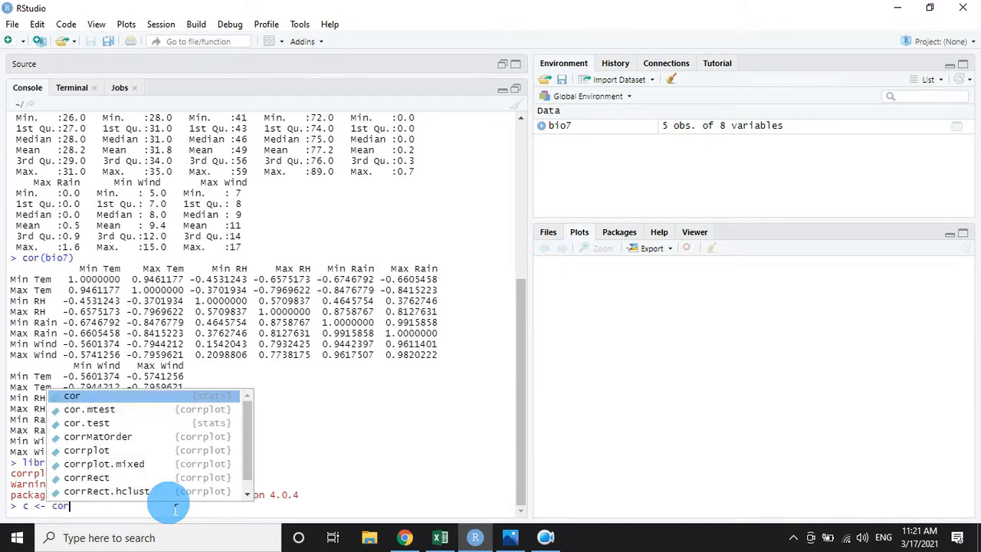
pyautogui.write('(b')
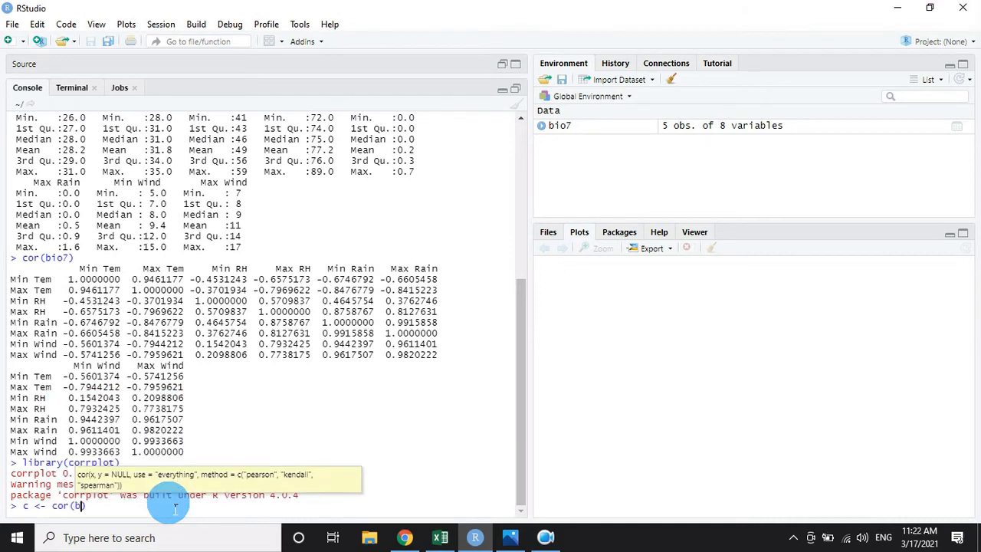
pyautogui.write('io7')
pyautogui.press('Return')
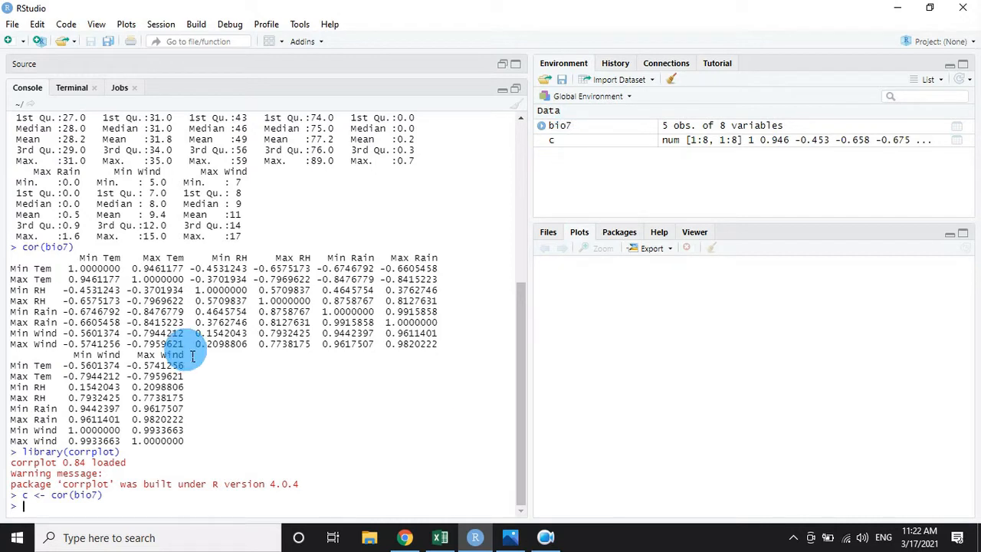
# Write a corrplot() call in the console on the matrix c with the argument type = "upper".
pyautogui.write('corr')
pyautogui.press('Down')
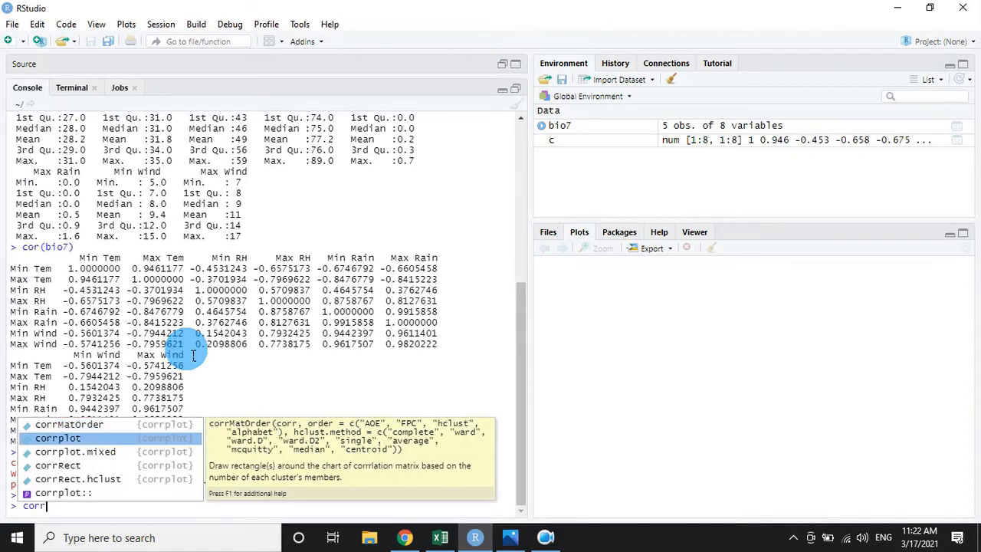
pyautogui.press('Return')
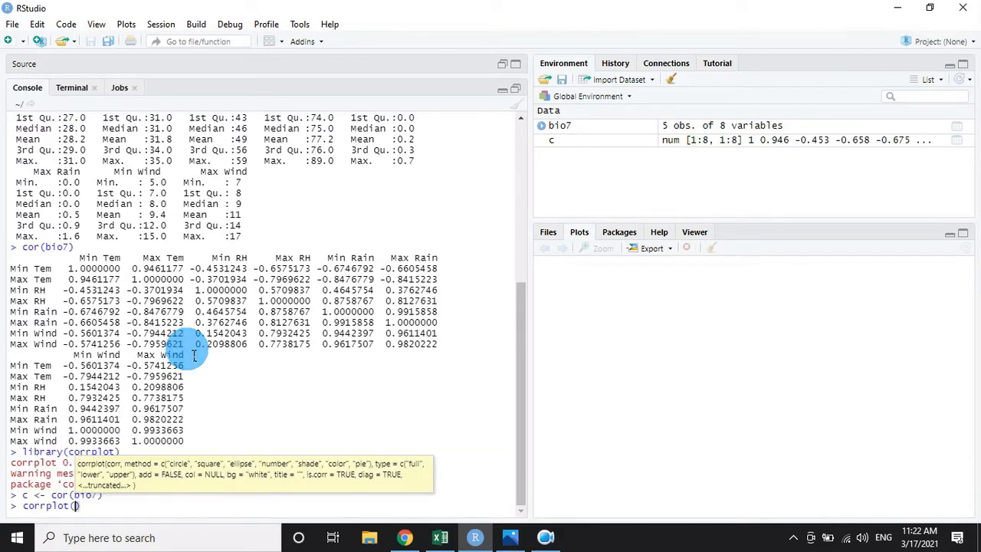
pyautogui.write('c,')
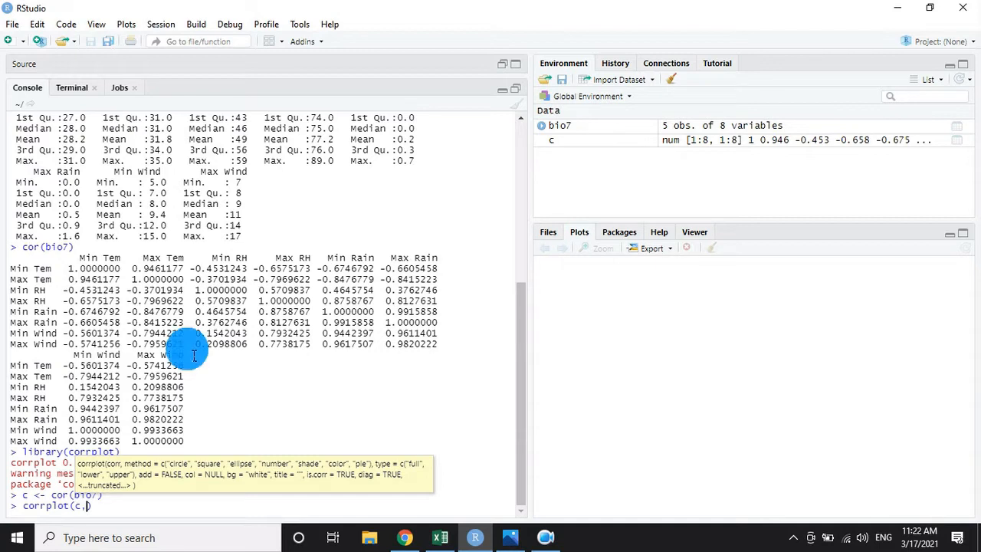
pyautogui.write('typ')
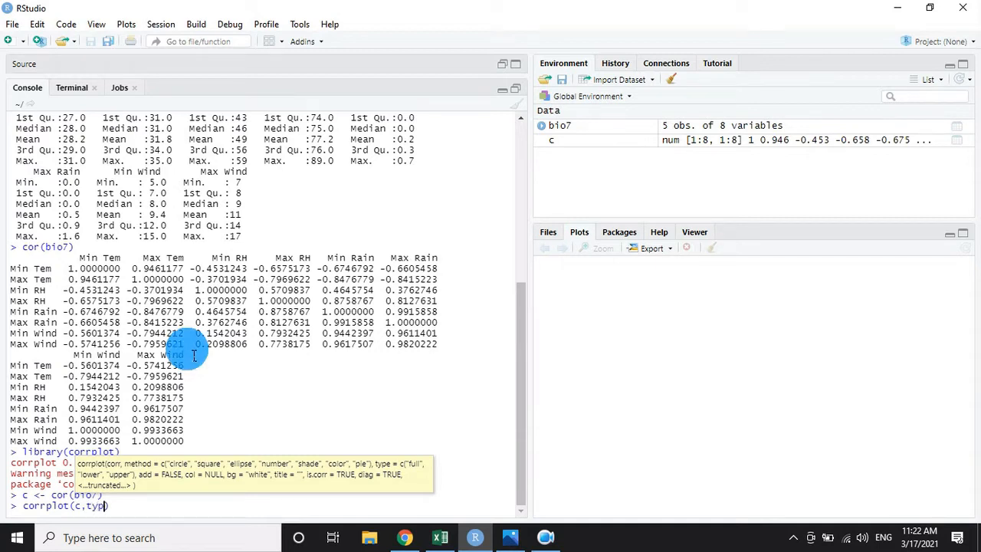
pyautogui.press('Tab')
pyautogui.write('"')
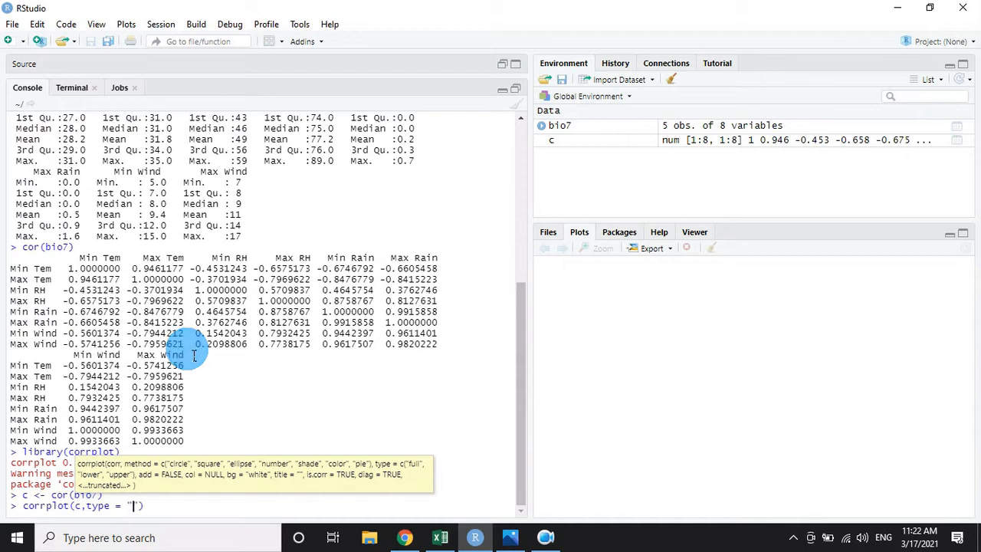
pyautogui.write('upper", ')
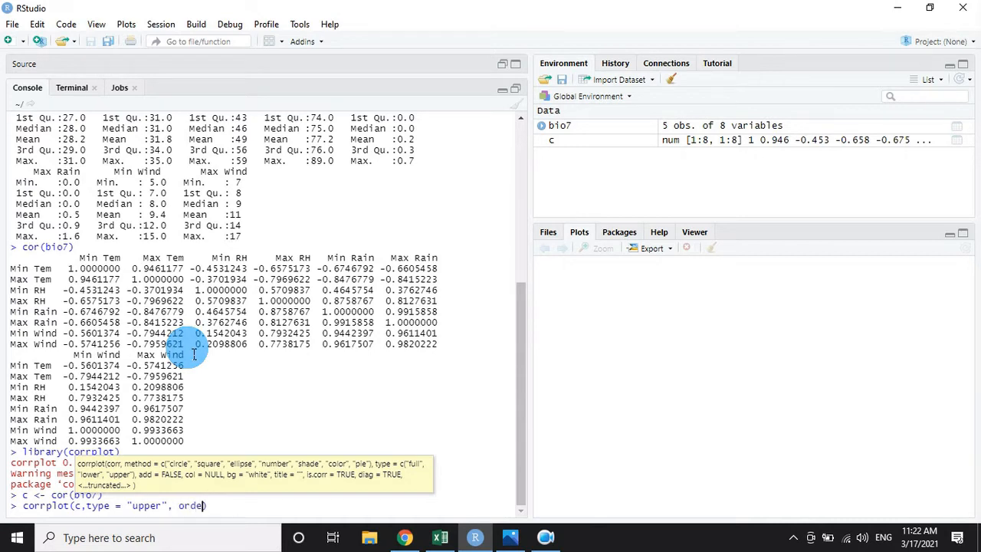
pyautogui.write('orde')
# Add the argument order = "hclust" to the corrplot() call to order the variables by hierarchical clustering.
pyautogui.press('Tab')
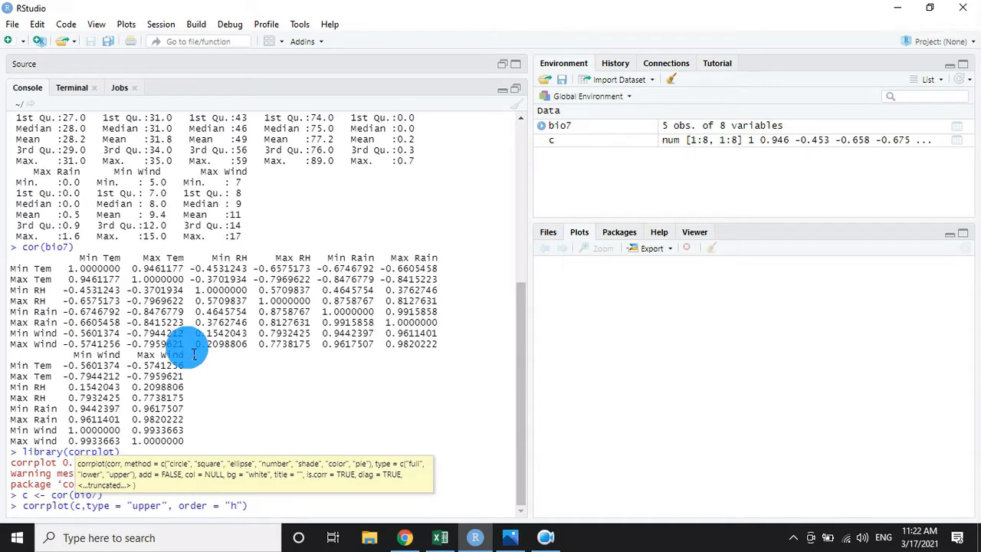
pyautogui.write('"hclu')
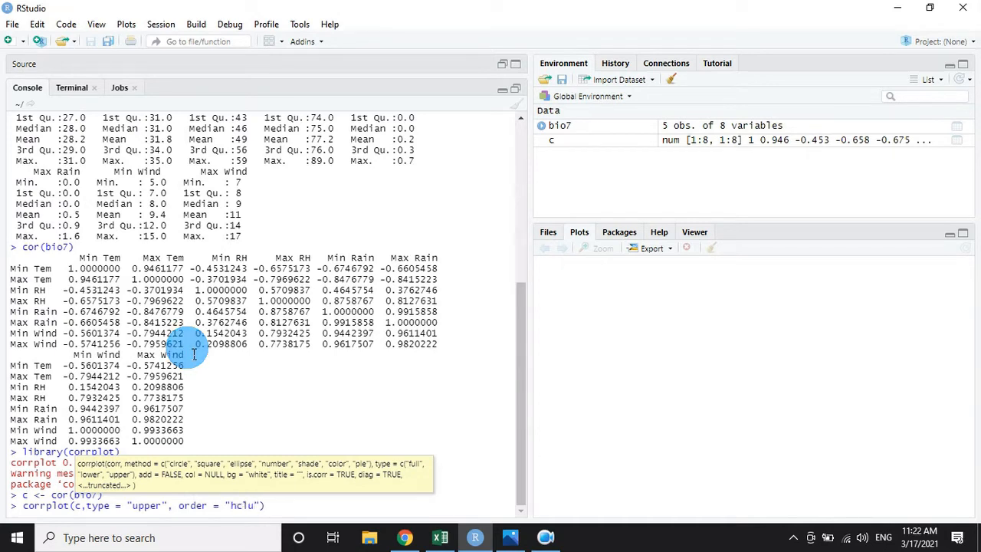
pyautogui.write('st", t')
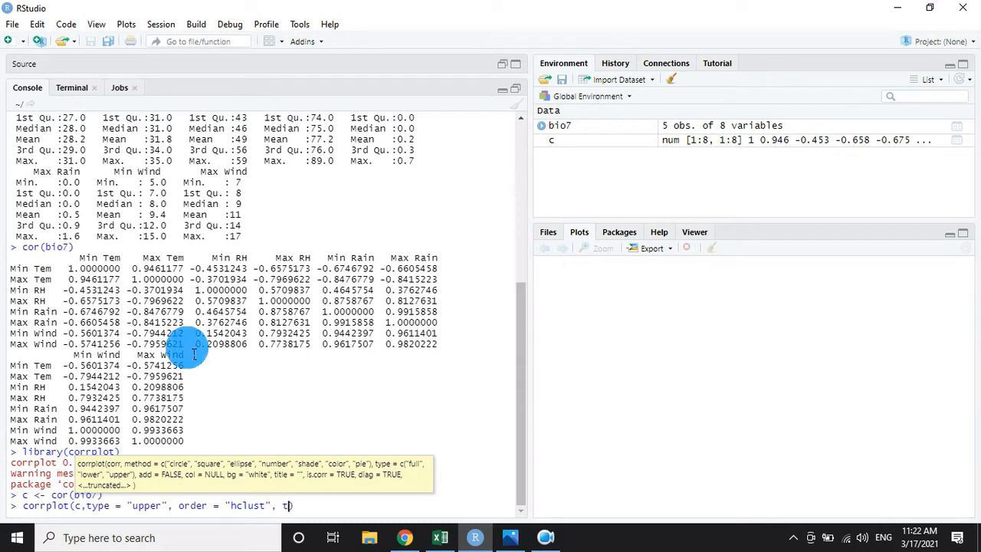
pyautogui.write('l.')
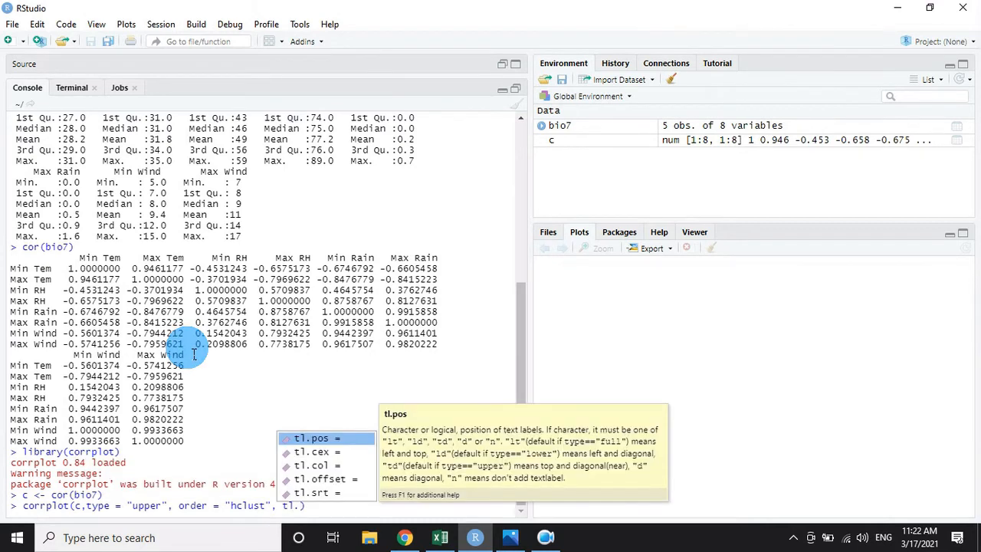
# Add tl.col = "black" for black text labels and run the corrplot() command to draw the plot.
pyautogui.press('Down')
pyautogui.press('Down')
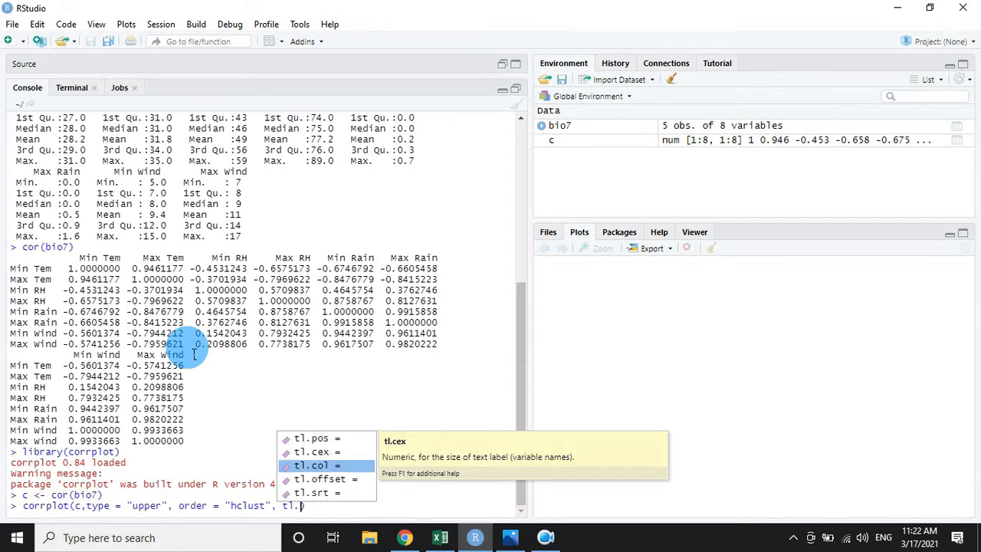
pyautogui.press('Return')
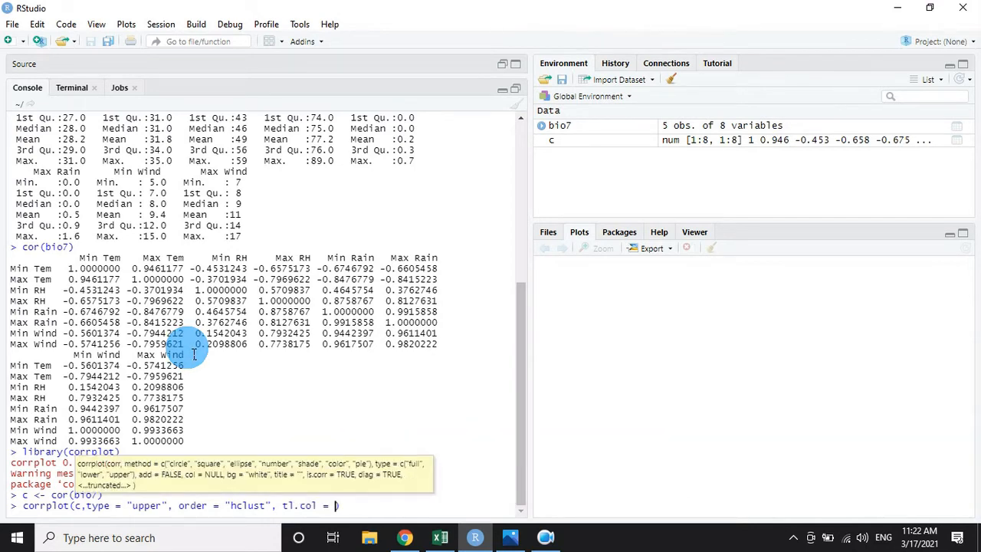
pyautogui.write('"black')
pyautogui.press('Return')
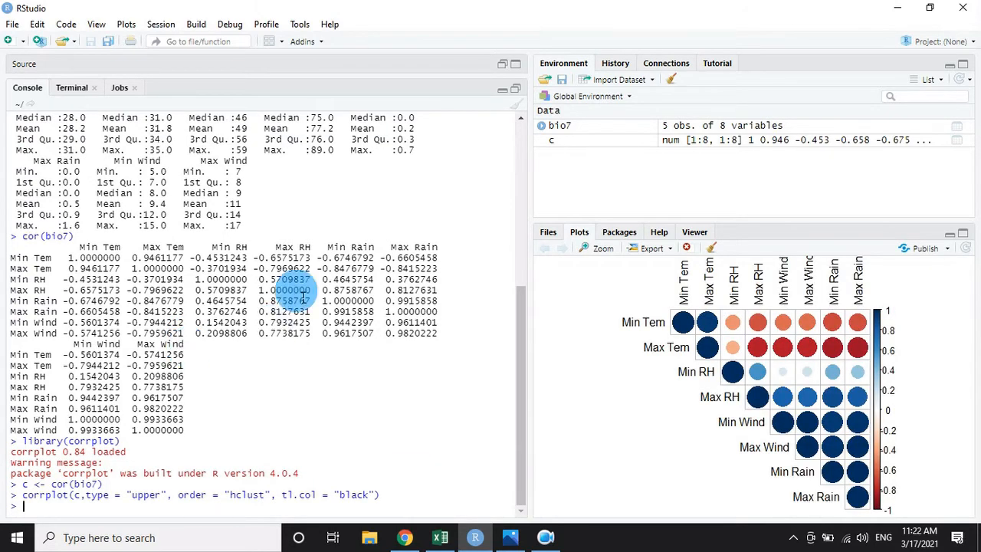
# View the correlation plot enlarged in a separate window, close it, and highlight coefficients in the printed correlation matrix.
pyautogui.click(599, 247)
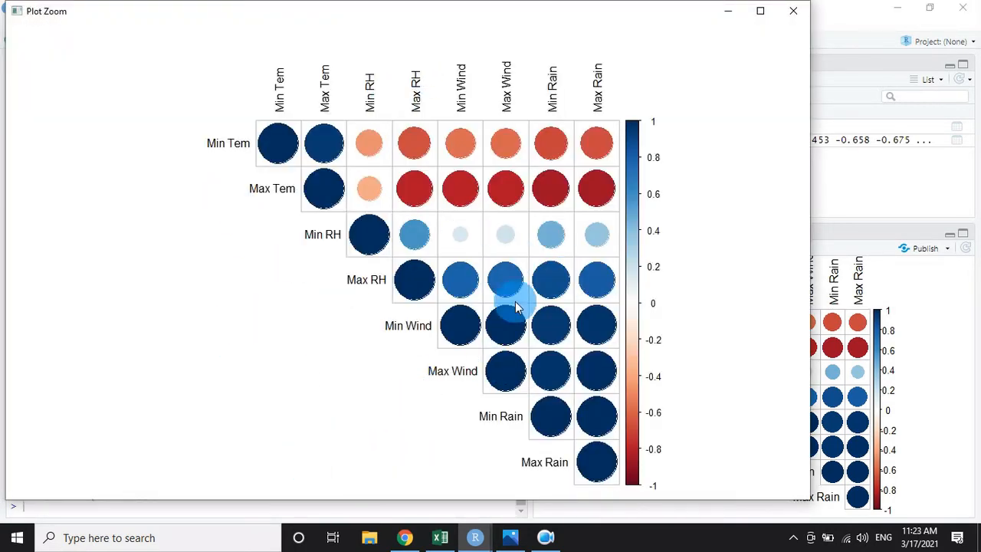
pyautogui.click(783, 21)
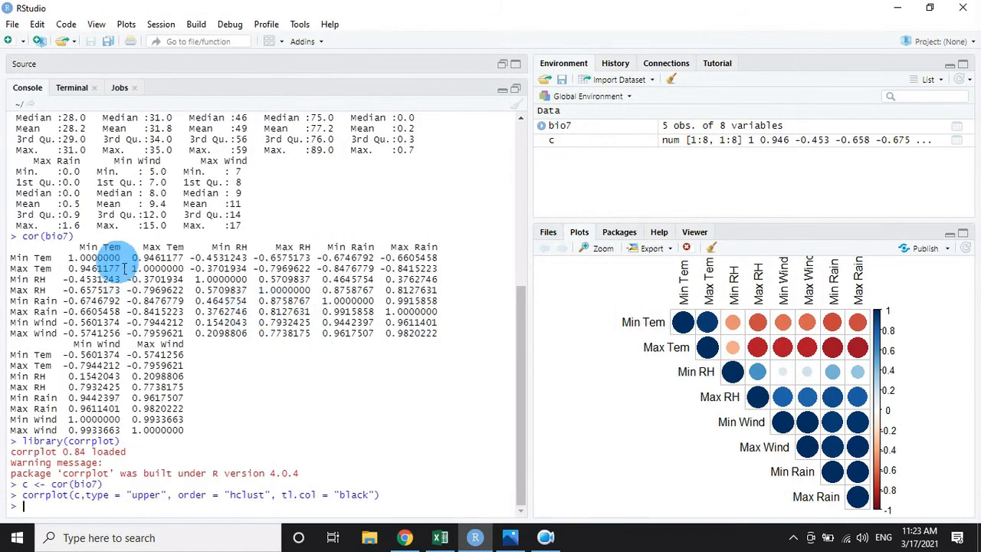
pyautogui.moveTo(124, 268); pyautogui.dragTo(289, 311)
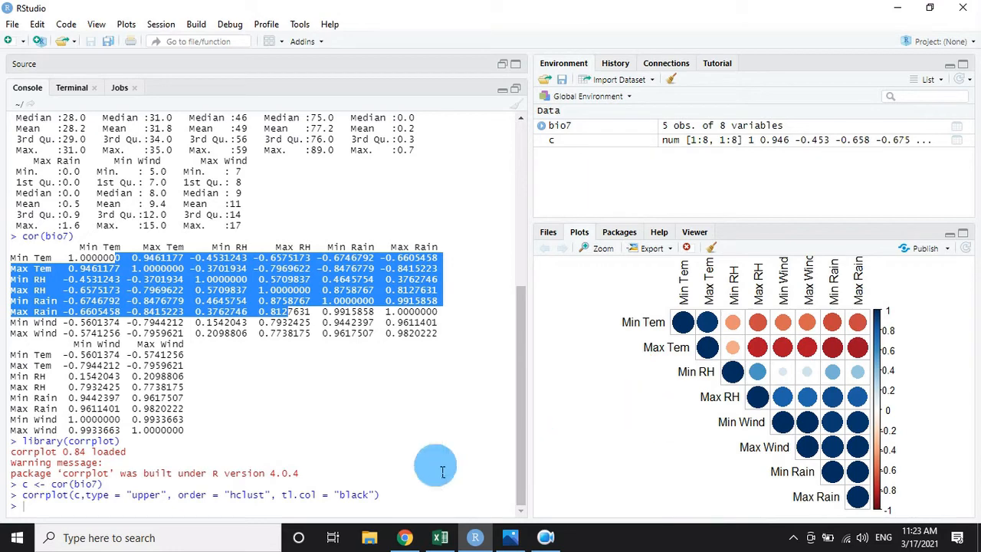
# Write a corrplot.mixed() call in the console on the matrix c with lower.col = "black".
pyautogui.click(163, 518)
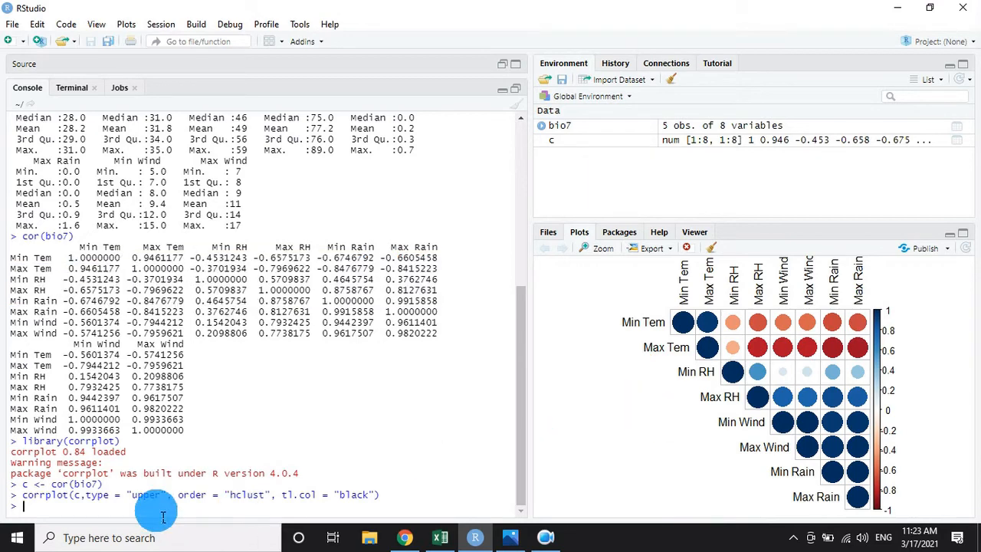
pyautogui.write('cor')
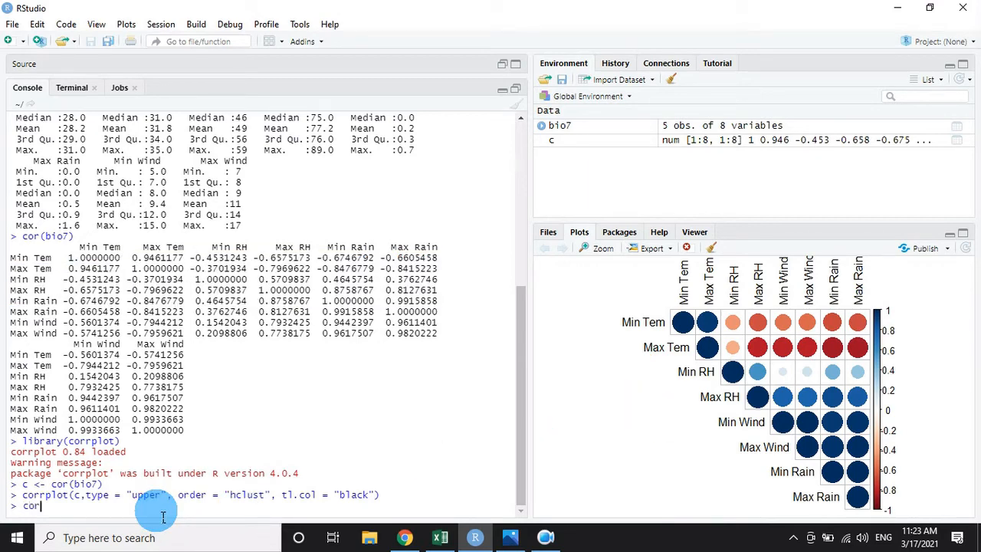
pyautogui.write('r')
pyautogui.press('Down')
pyautogui.press('Down')
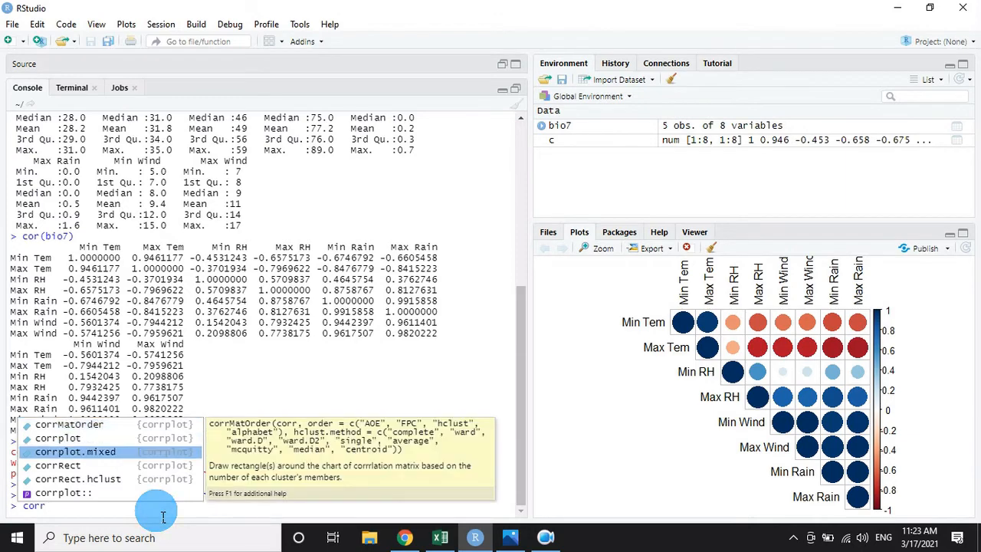
pyautogui.press('Return')
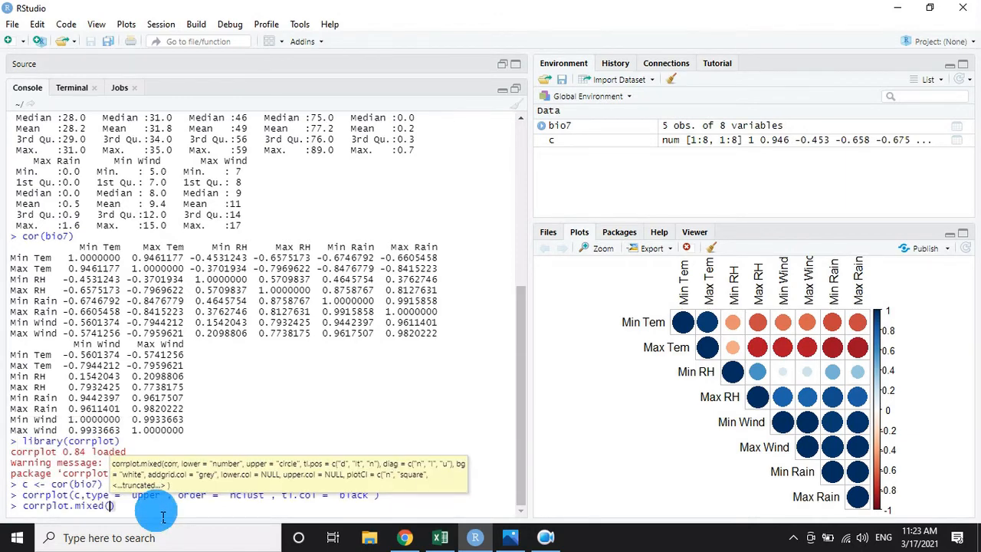
pyautogui.write('c, ')
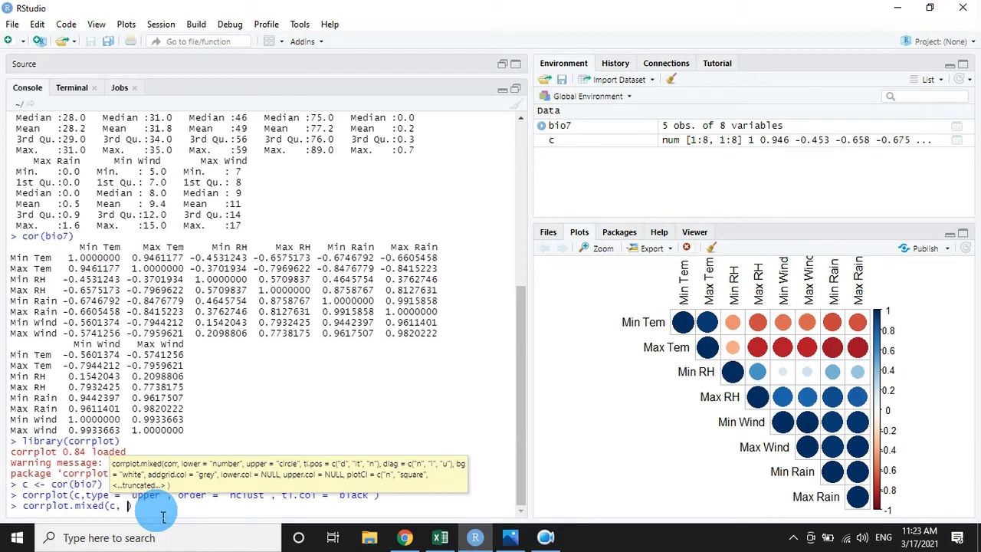
pyautogui.write('lower')
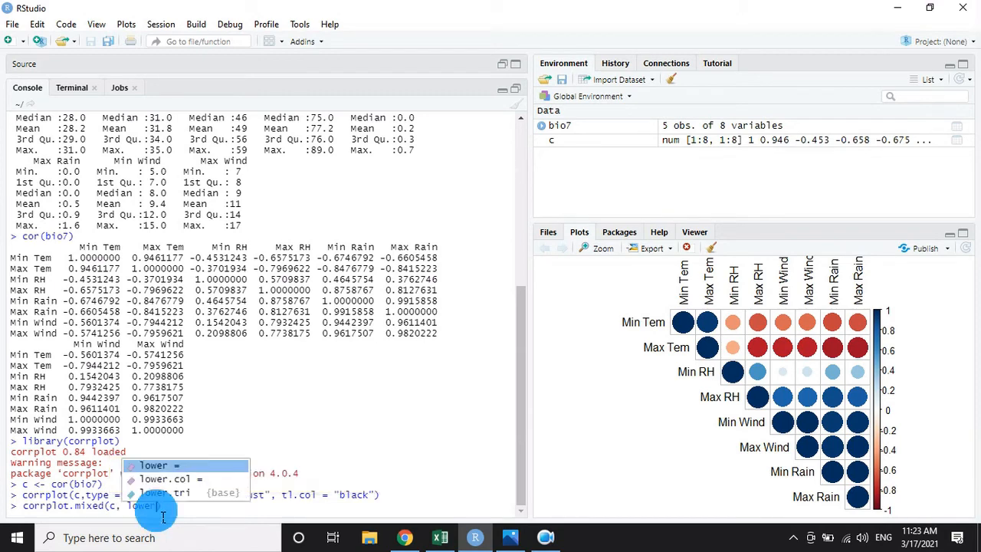
pyautogui.press('Down')
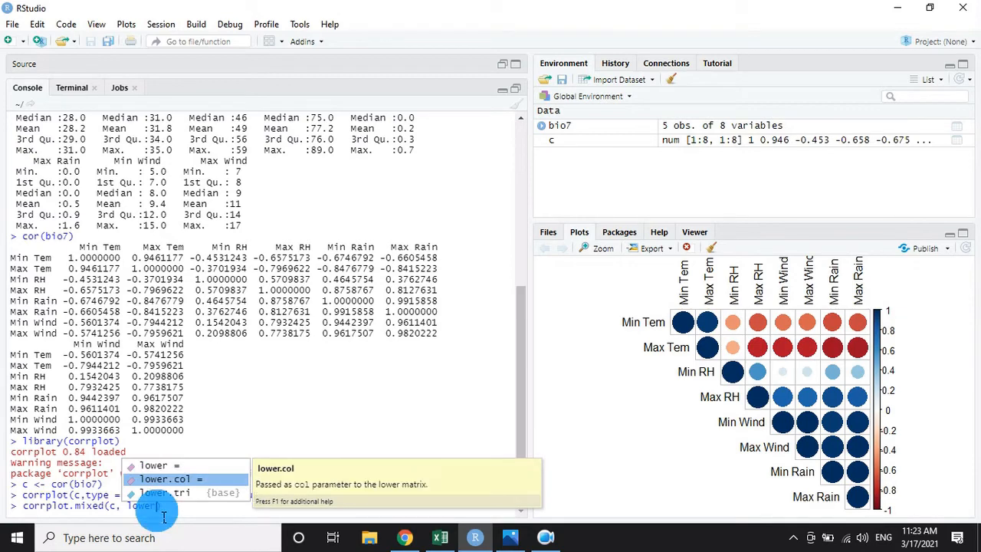
pyautogui.press('Return')
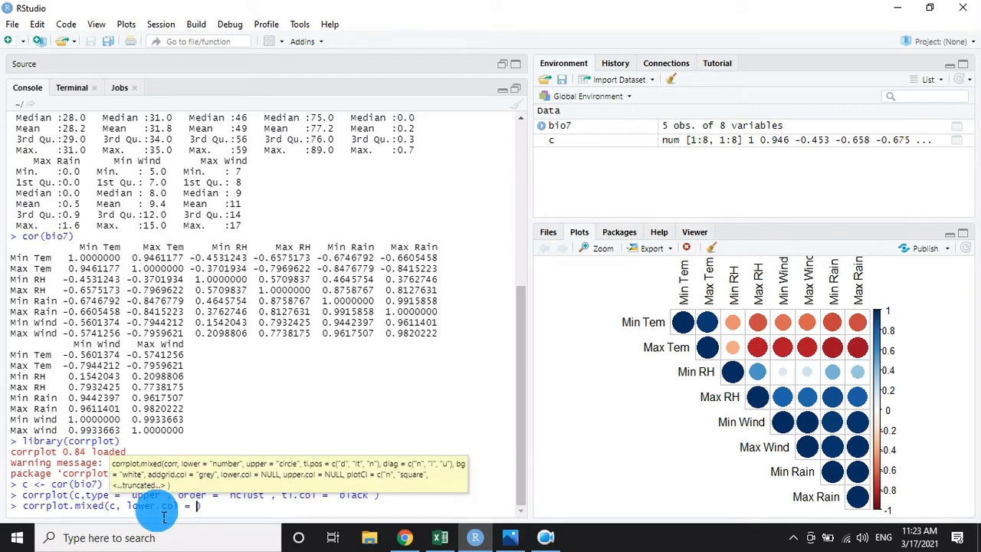
pyautogui.write('"')
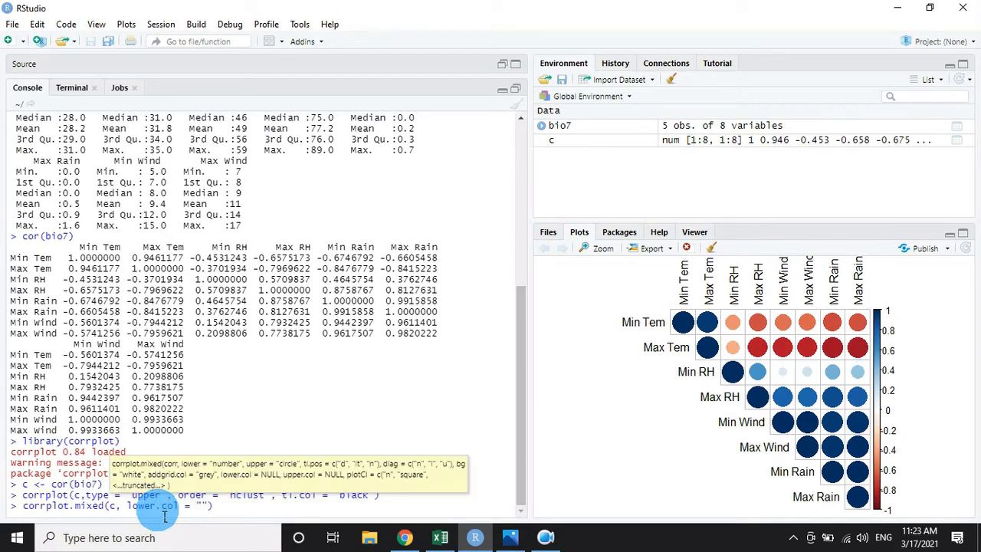
pyautogui.write('blac')
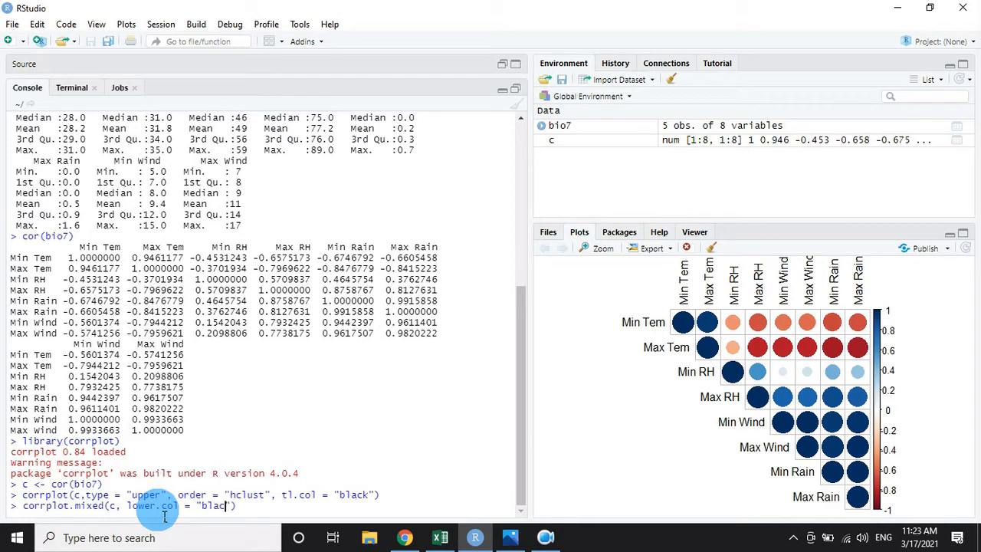
pyautogui.write('k", number.cex=')
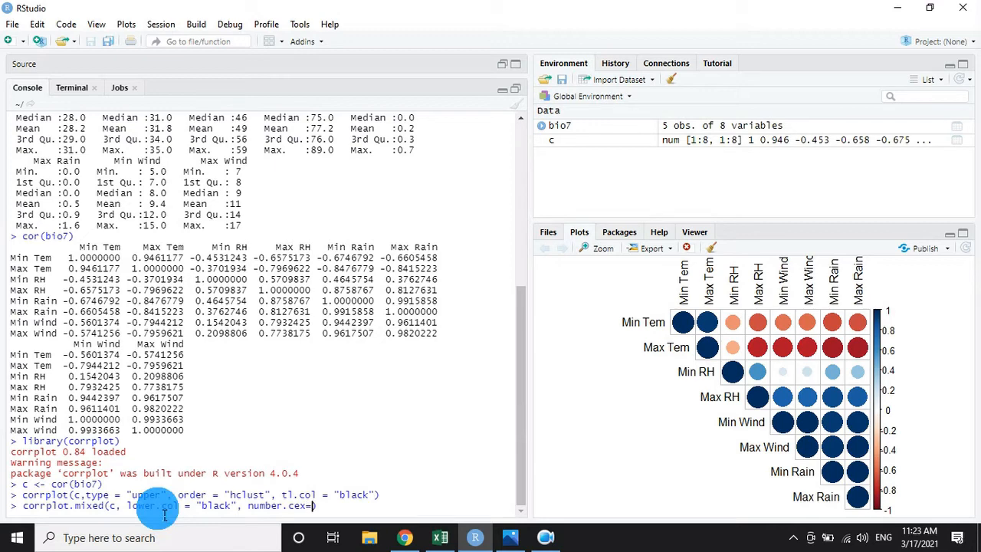
# Add number.cex=0.8 to the corrplot.mixed() call and run it to draw the mixed correlation plot.
pyautogui.write('0.')
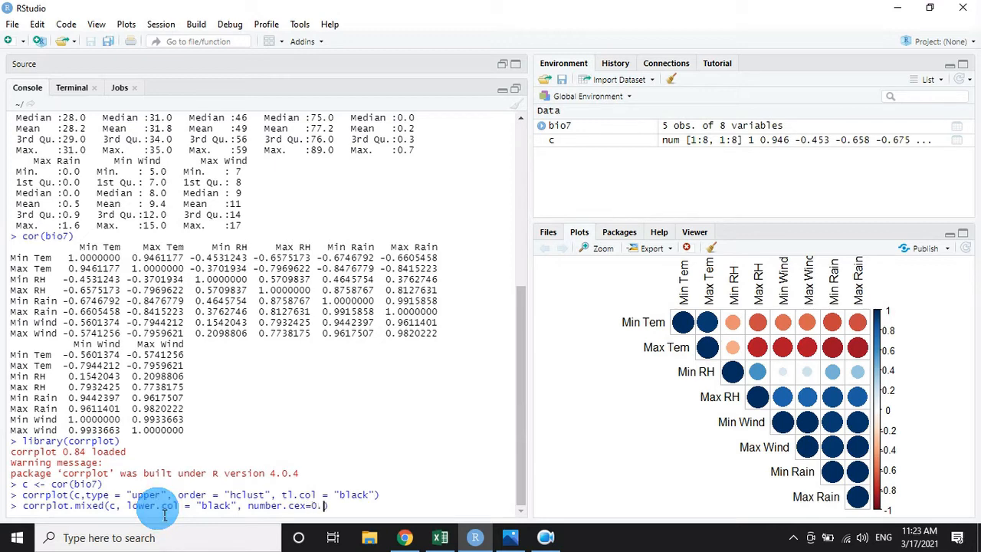
pyautogui.write('8')
pyautogui.press('Return')
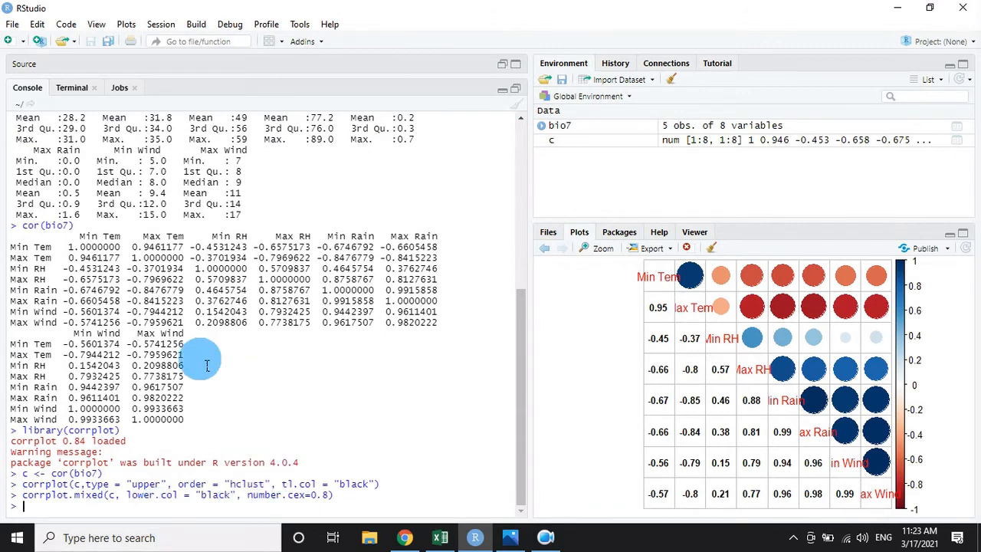
# View the mixed correlation plot enlarged in a separate window, close it, and highlight the number.cex value in the executed command.
pyautogui.click(603, 247)
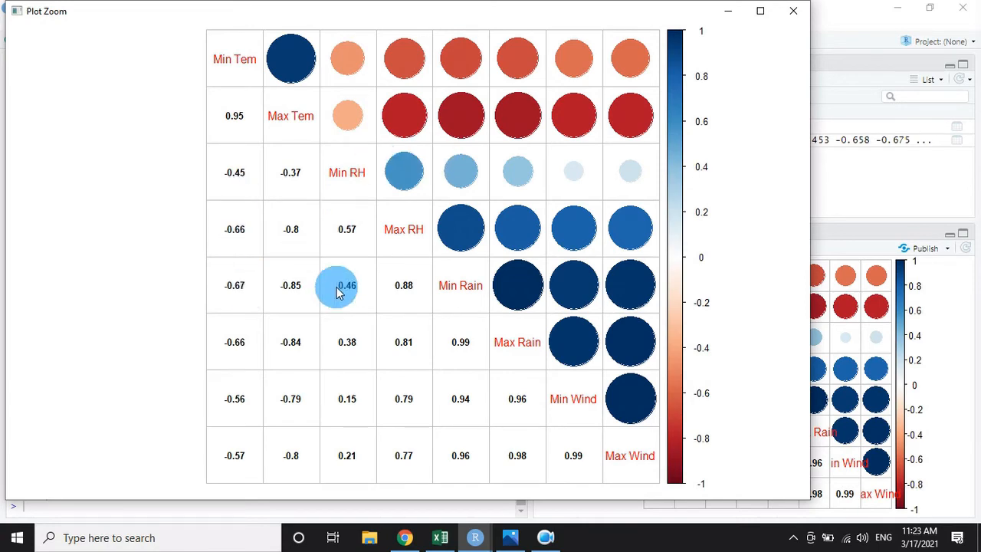
pyautogui.click(791, 11)
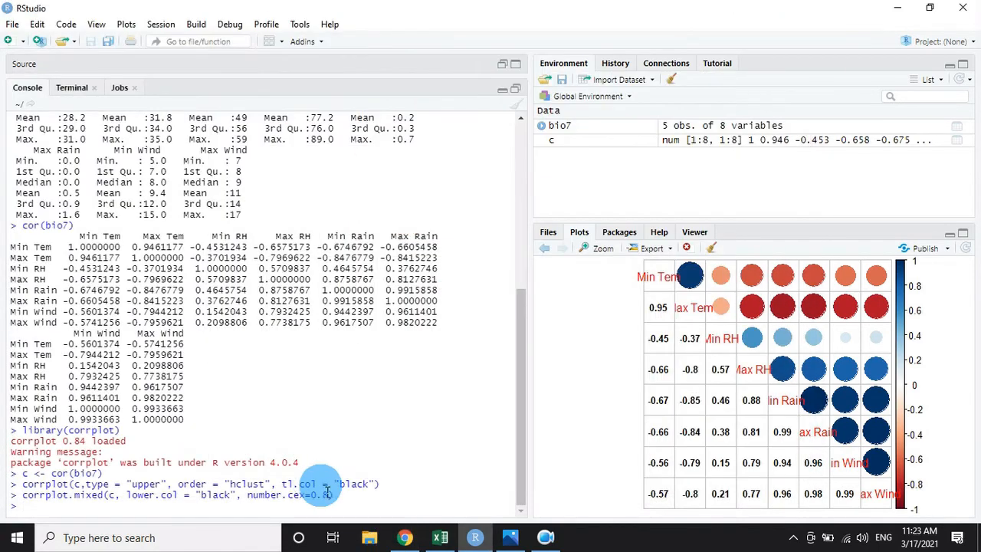
pyautogui.moveTo(334, 497); pyautogui.dragTo(323, 499)
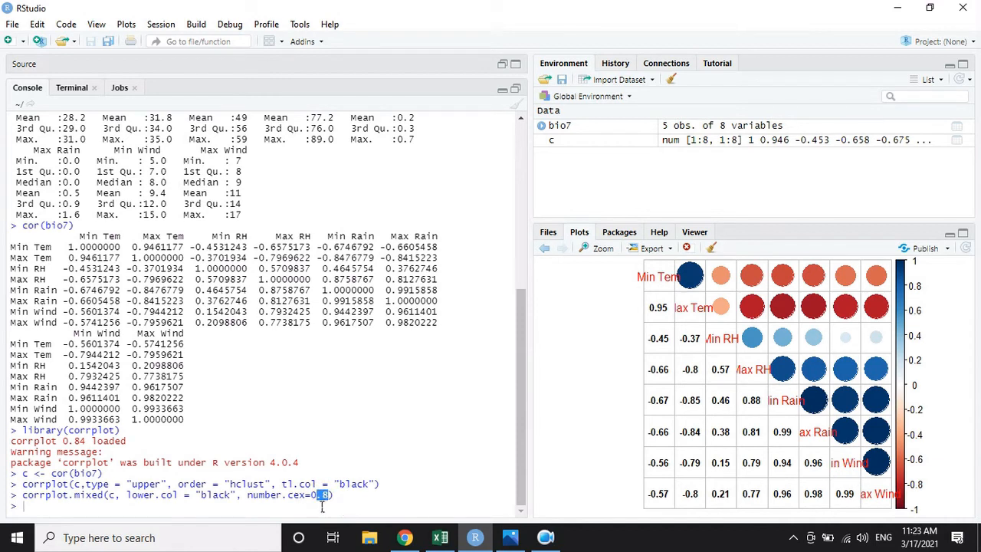
pyautogui.click(704, 430)
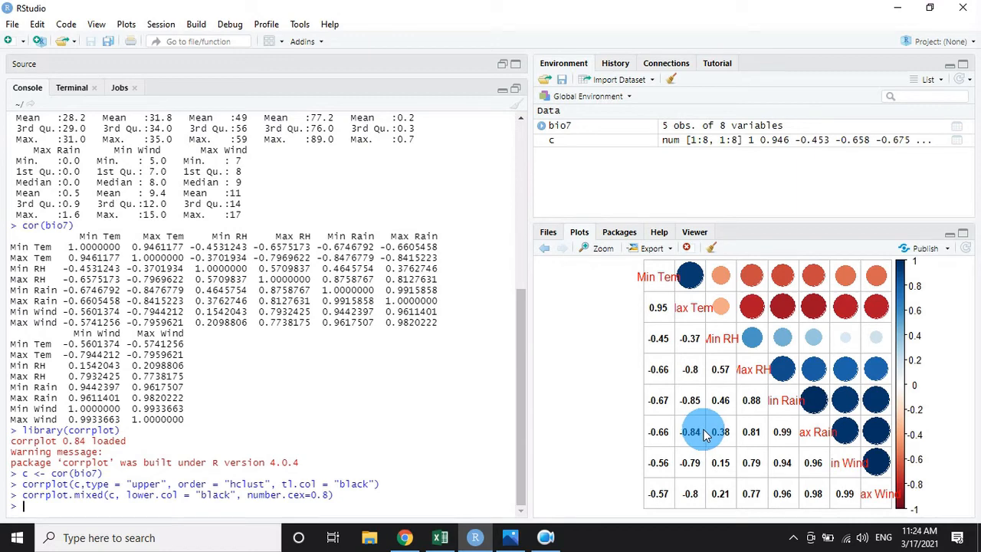
pyautogui.press('Return')
pyautogui.write('co')
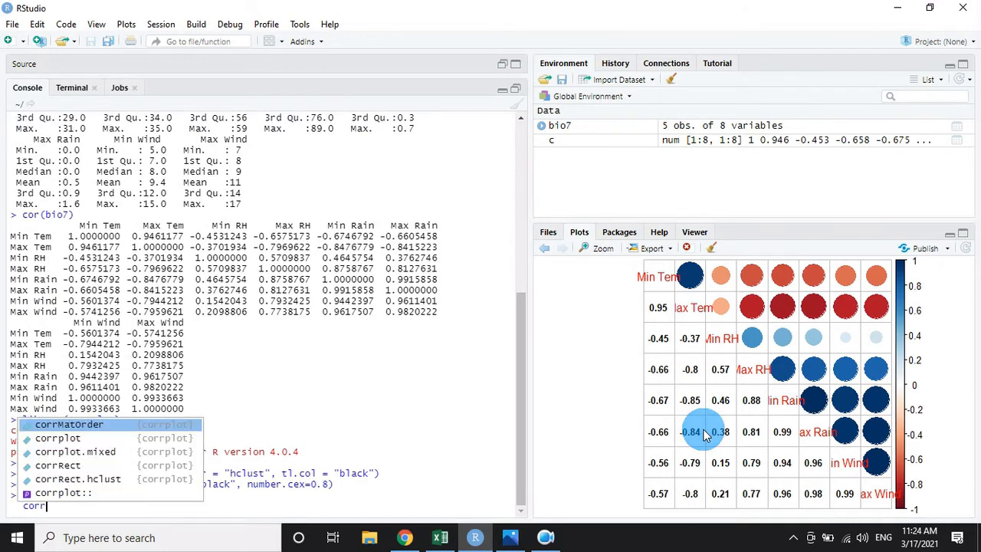
pyautogui.write('rr\\')
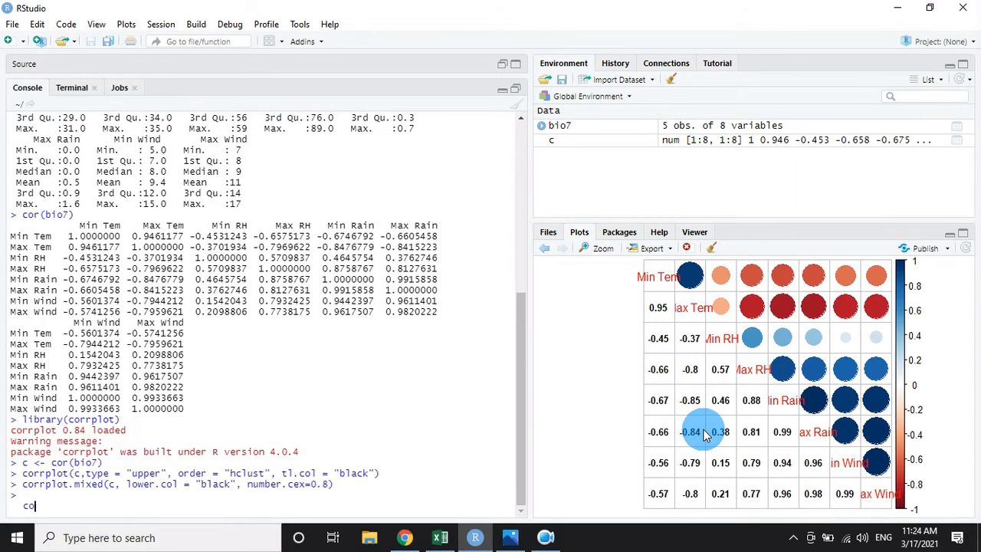
pyautogui.press('BackSpace')
pyautogui.press('BackSpace')
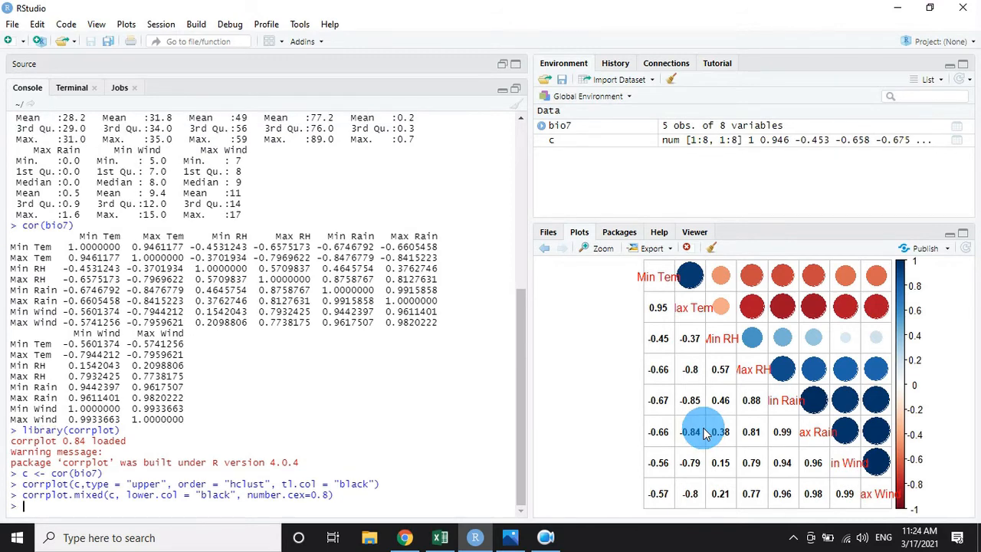
# Write a new corrplot.mixed() call in the console on the matrix c with the lower.col argument set to black.
pyautogui.write('corrp')
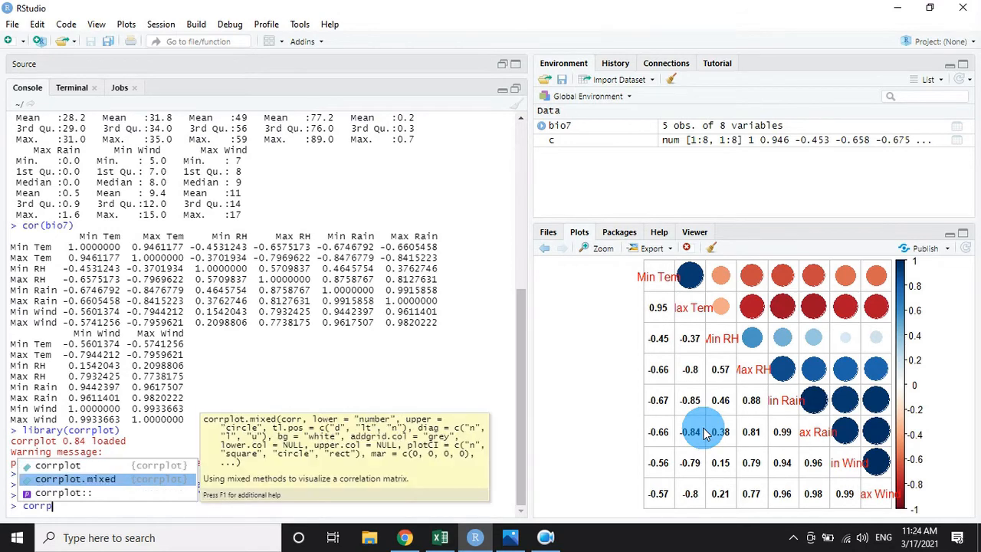
pyautogui.press('Return')
pyautogui.write('c, ')
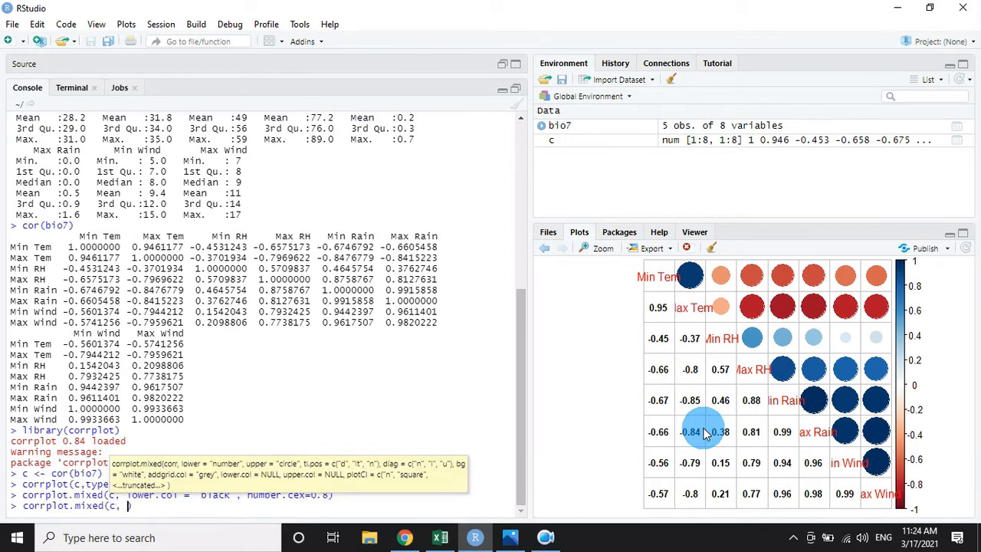
pyautogui.write('lower')
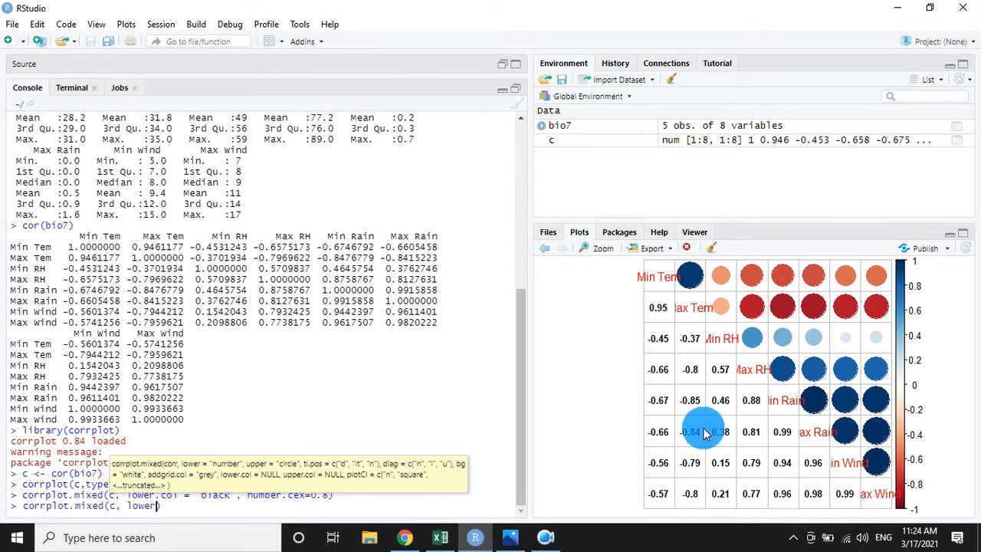
pyautogui.press('Down')
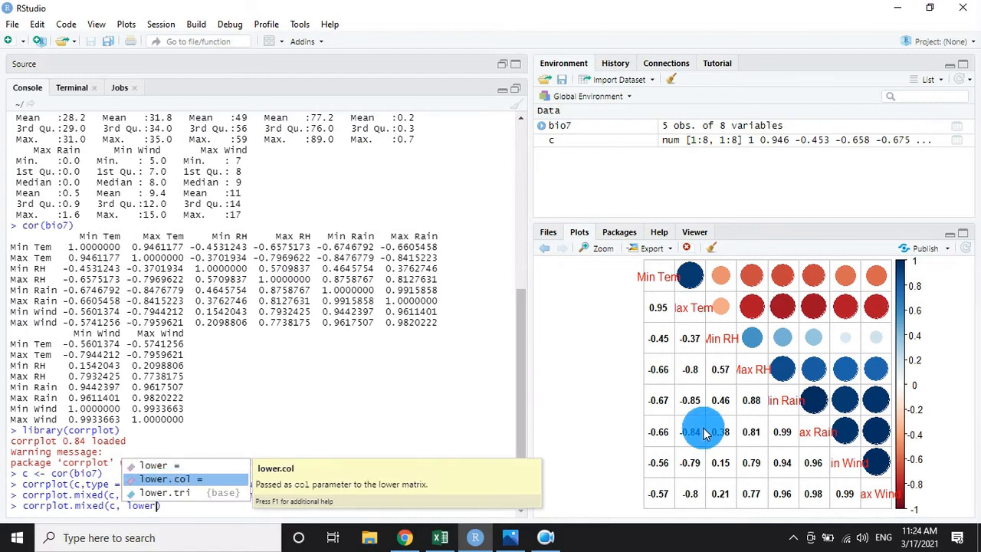
pyautogui.press('Return')
pyautogui.write('"')
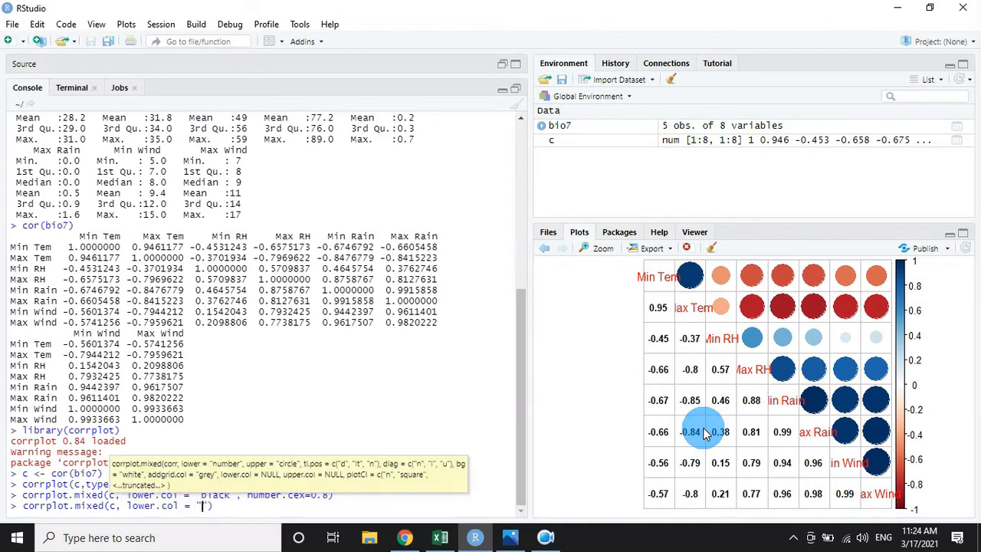
pyautogui.write('black')
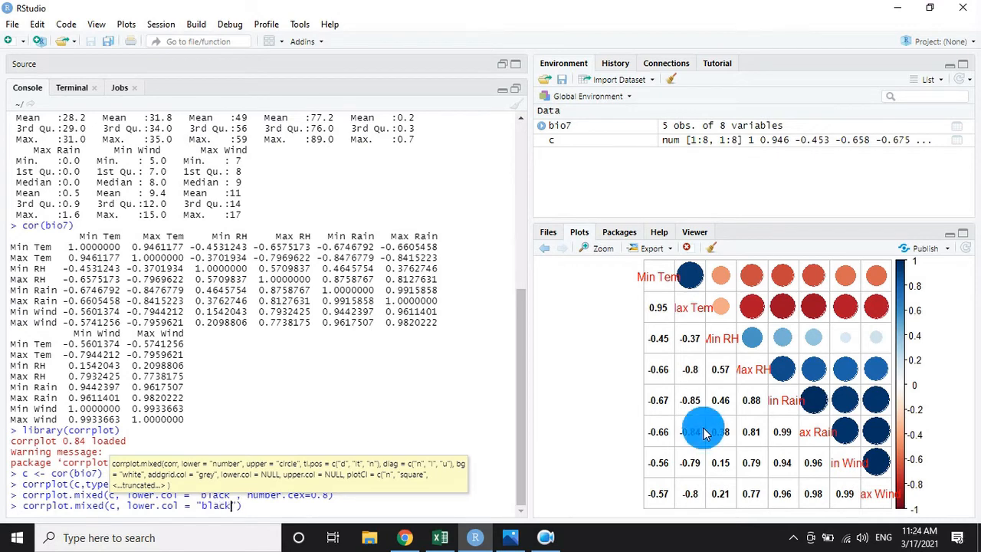
pyautogui.write(', ')
pyautogui.write('numb')
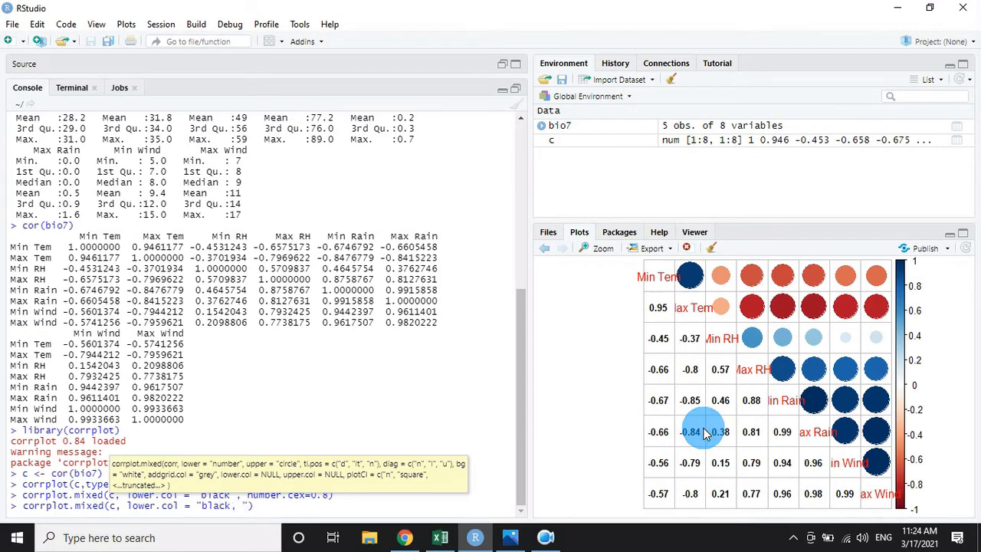
pyautogui.write('er.ce')
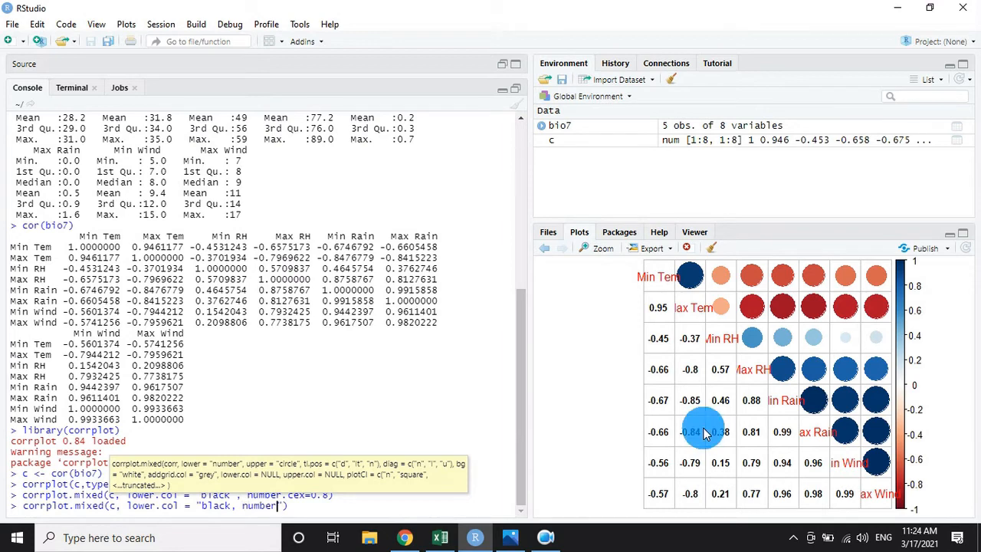
pyautogui.write('x')
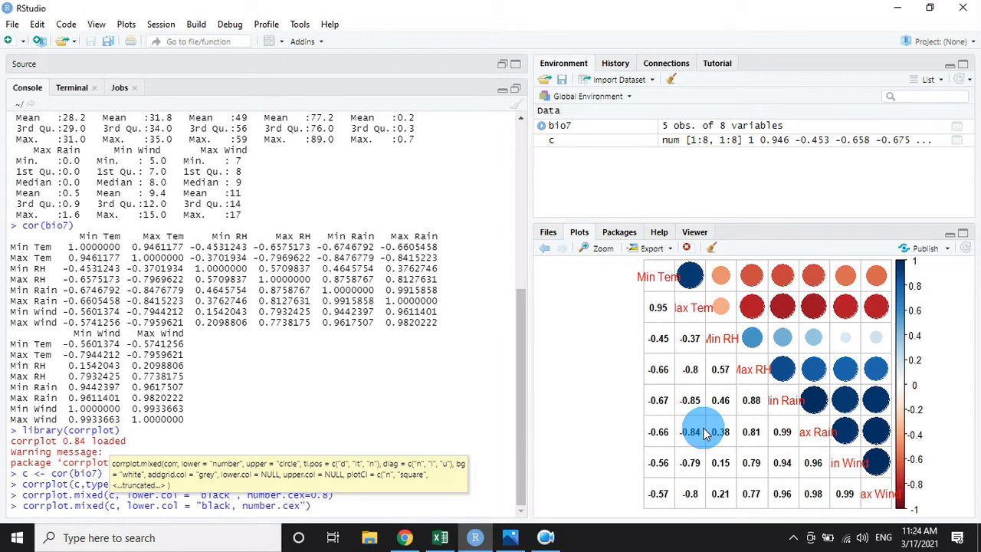
pyautogui.write('=1.6')
# Try to add number.cex=1.6 to the corrplot.mixed() call and run it.
pyautogui.press('Return')
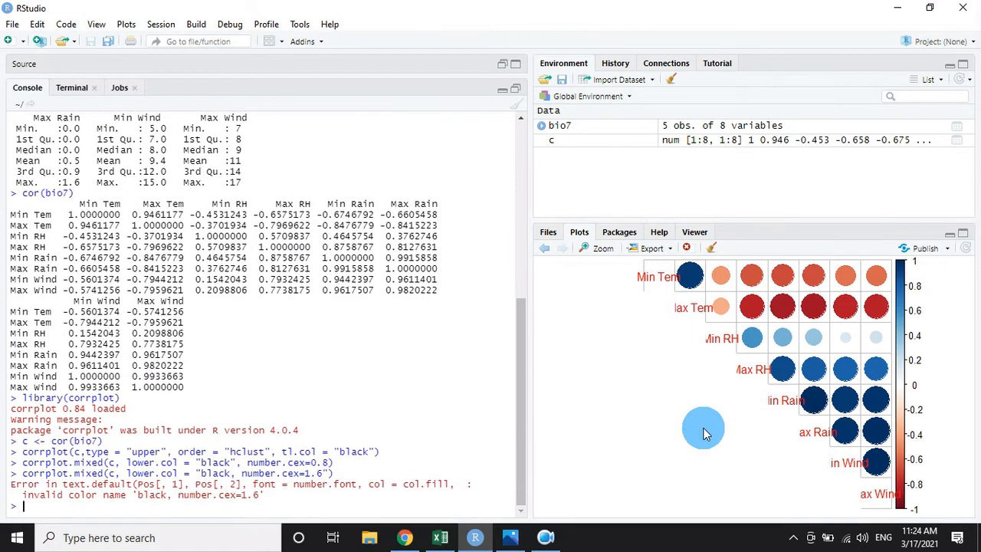
# Recall the earlier corrplot.mixed() command, set number.cex to 1.6, run it, and view the resulting plot enlarged before closing the zoom window.
pyautogui.press('Up')
pyautogui.press('Up')
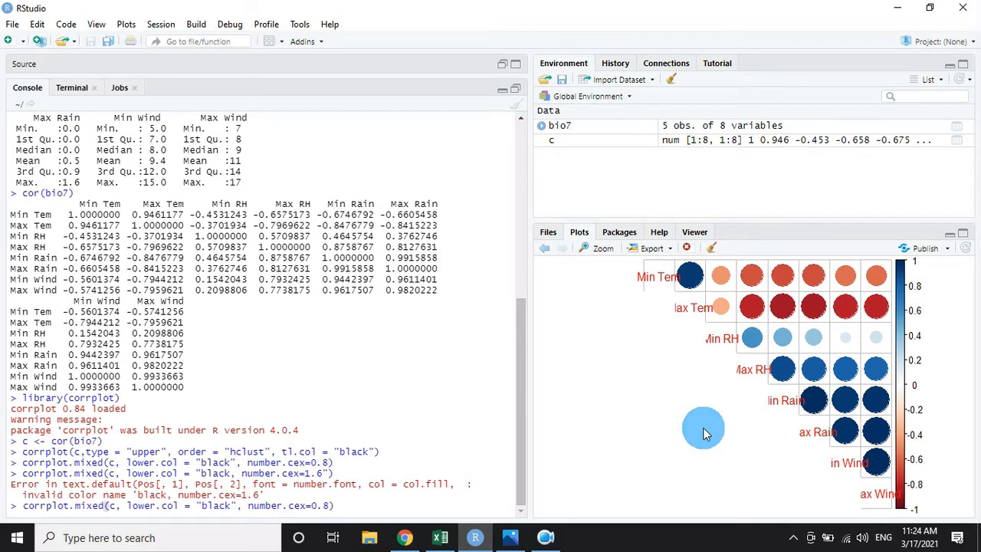
pyautogui.press('BackSpace')
pyautogui.press('BackSpace')
pyautogui.press('BackSpace')
pyautogui.press('BackSpace')
pyautogui.write('1.6')
pyautogui.press('Return')
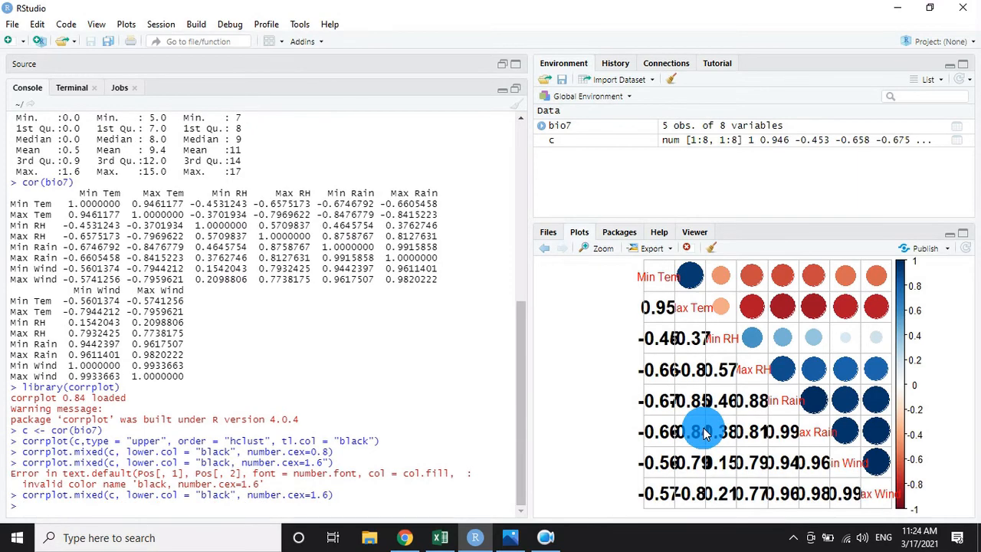
pyautogui.click(602, 249)
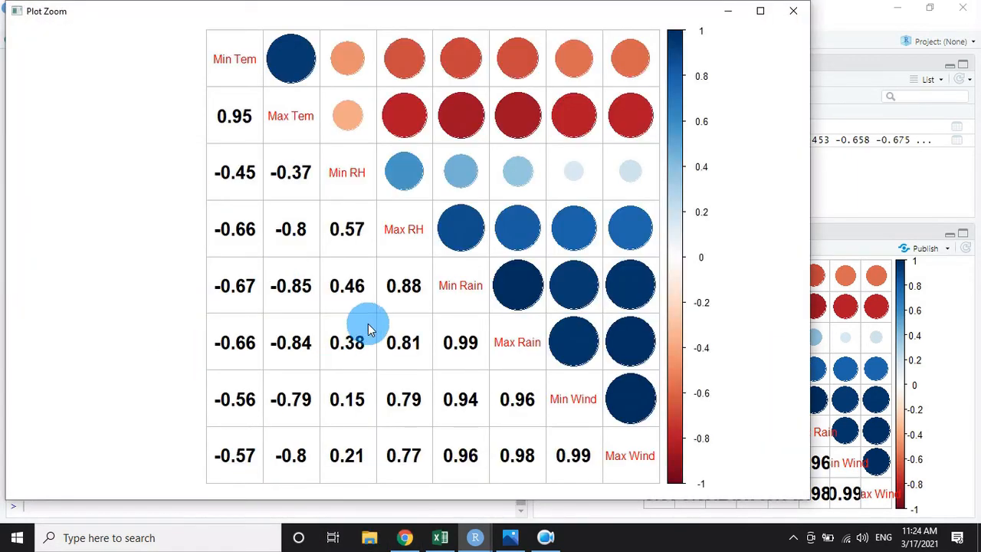
pyautogui.click(795, 11)
# Start exporting the mixed correlation plot as an image and choose the Desktop as its save directory.
pyautogui.click(652, 248)
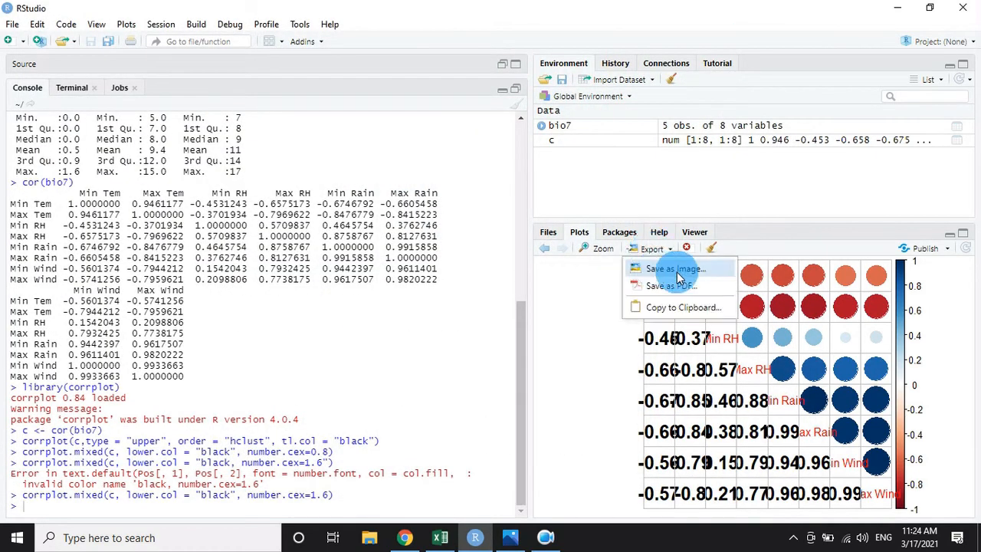
pyautogui.click(678, 265)
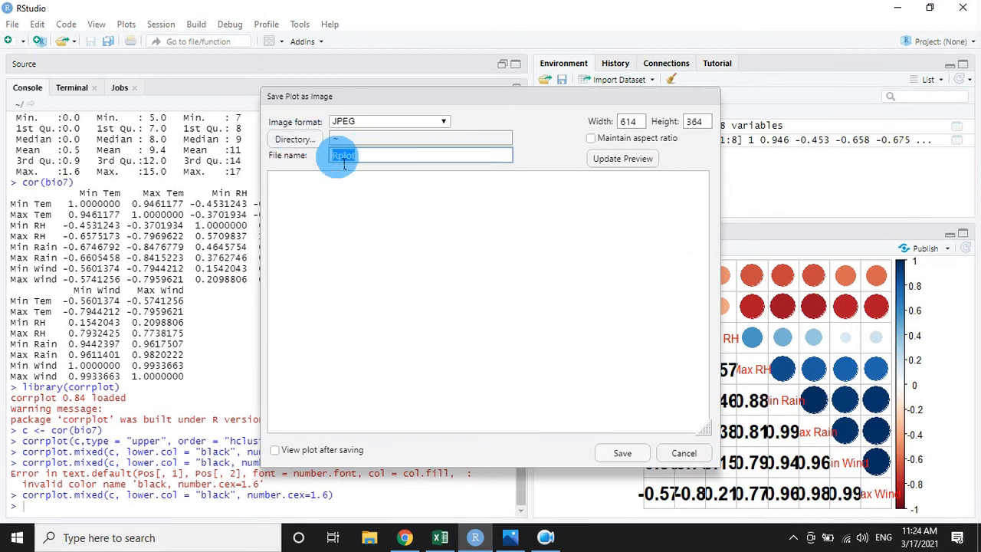
pyautogui.click(311, 139)
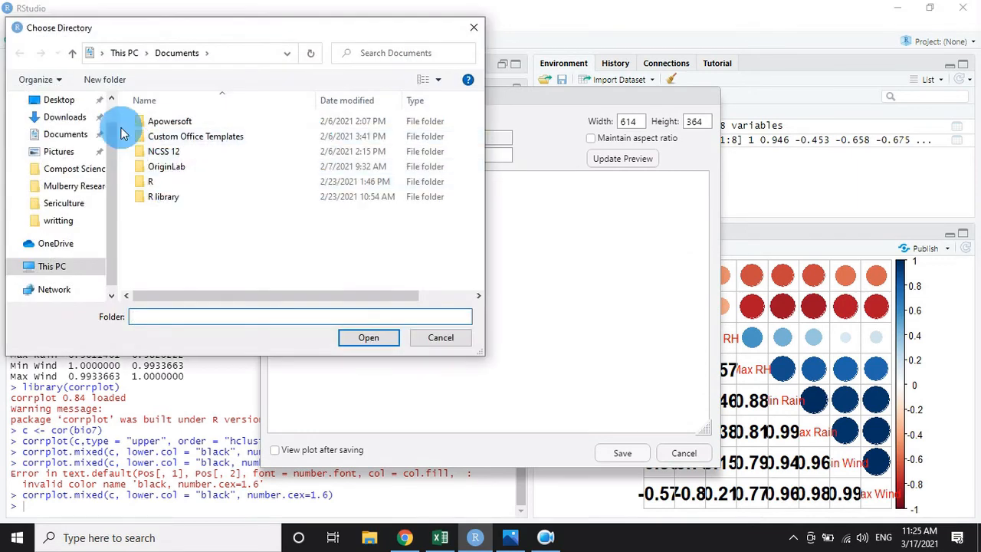
pyautogui.click(67, 101)
pyautogui.click(358, 338)
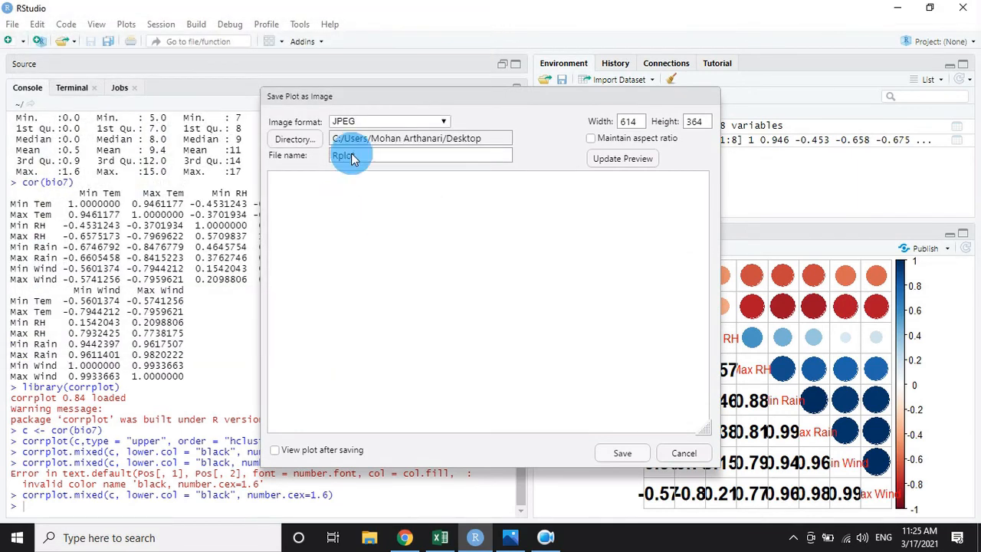
# Set the exported image's width to 1920 and height to 1080, and save the plot as the JPEG Rplot.
pyautogui.click(634, 122)
pyautogui.moveTo(635, 125); pyautogui.dragTo(593, 131)
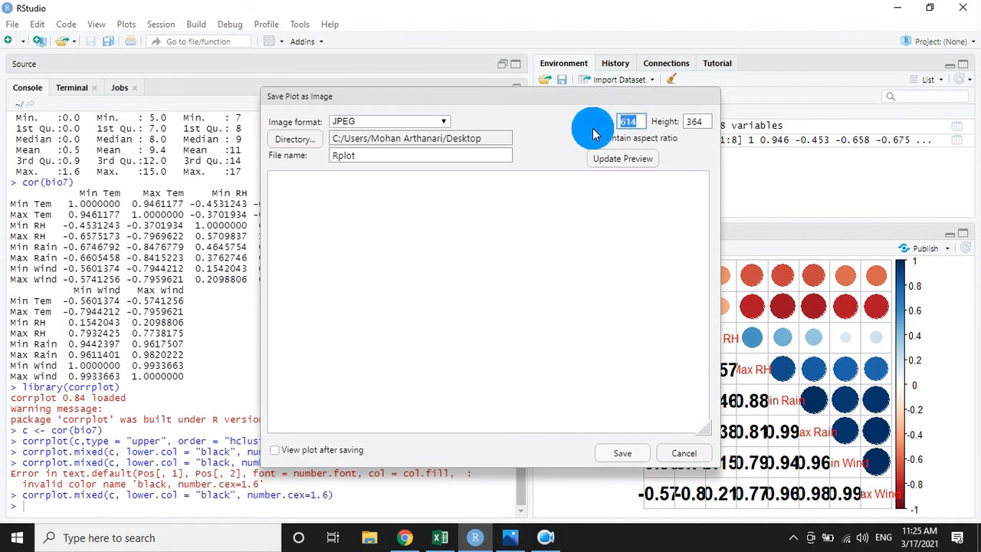
pyautogui.write('1920')
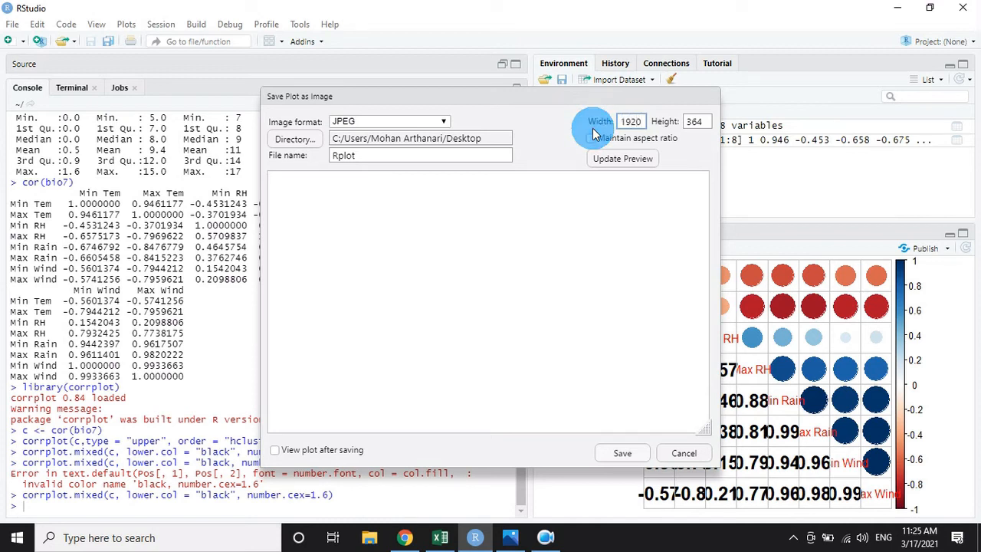
pyautogui.press('Tab')
pyautogui.write('1080')
pyautogui.click(622, 452)
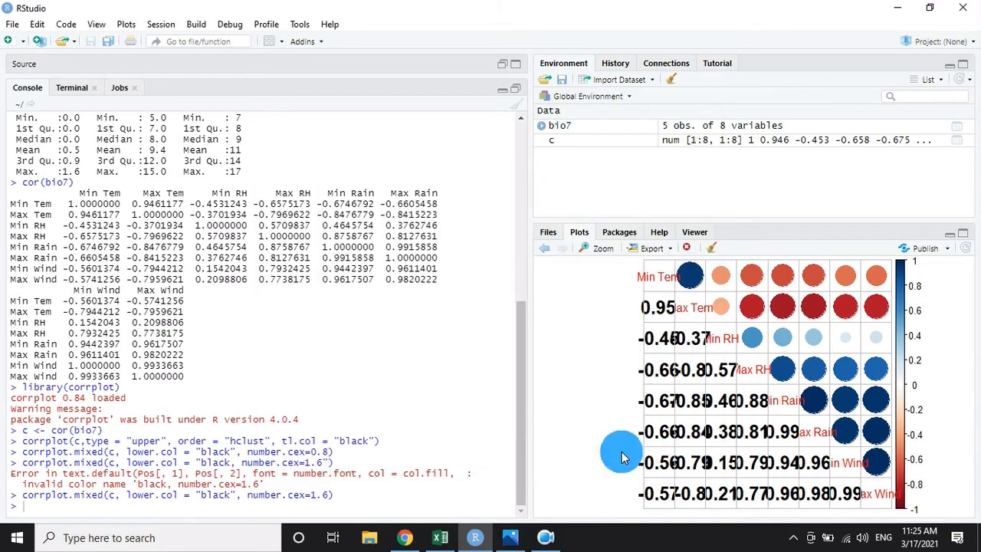
# Minimize the open windows to reach the desktop and open the saved Rplot image in Photos.
pyautogui.click(900, 7)
pyautogui.click(900, 7)
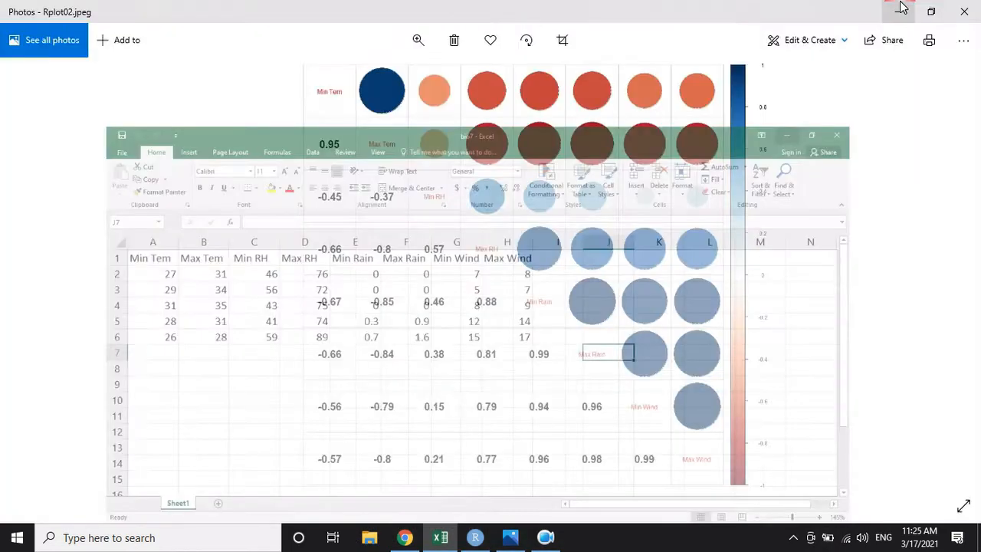
pyautogui.click(900, 7)
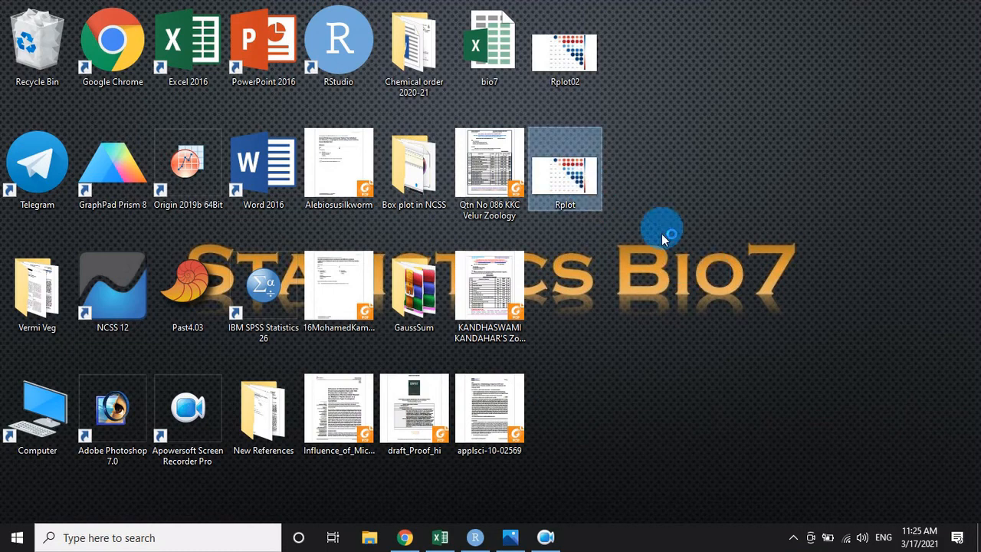
pyautogui.press('Return')
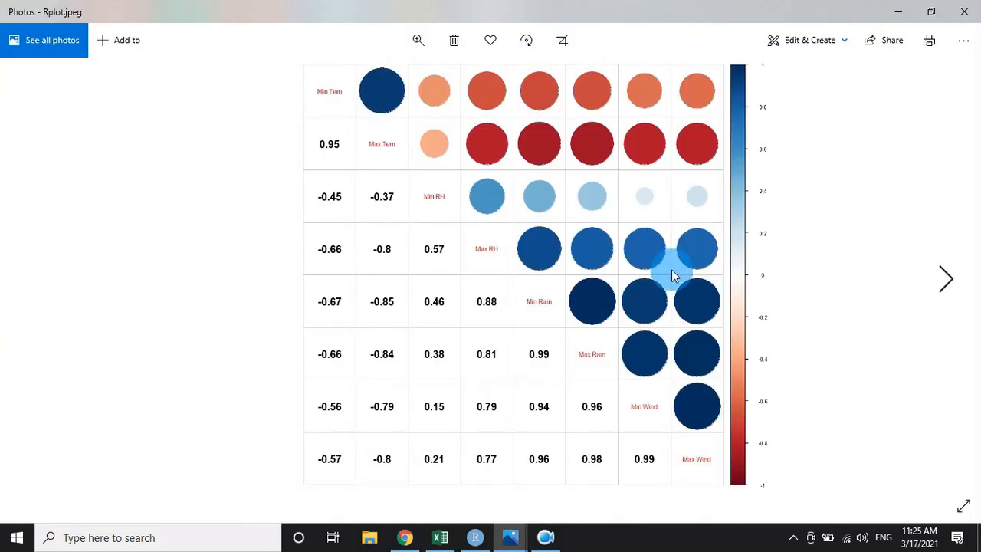